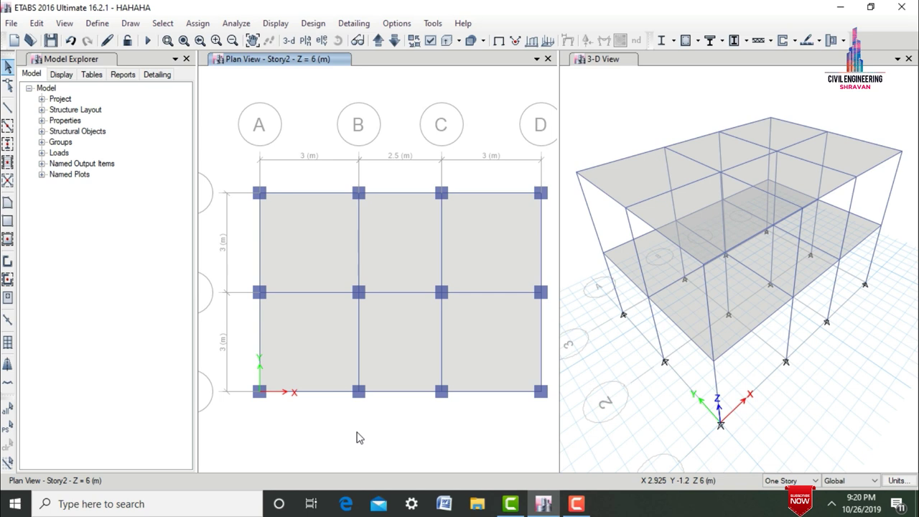
Turn on Extrude Frames and Extrude Shells in the view options and apply them to all windows
click(433, 43)
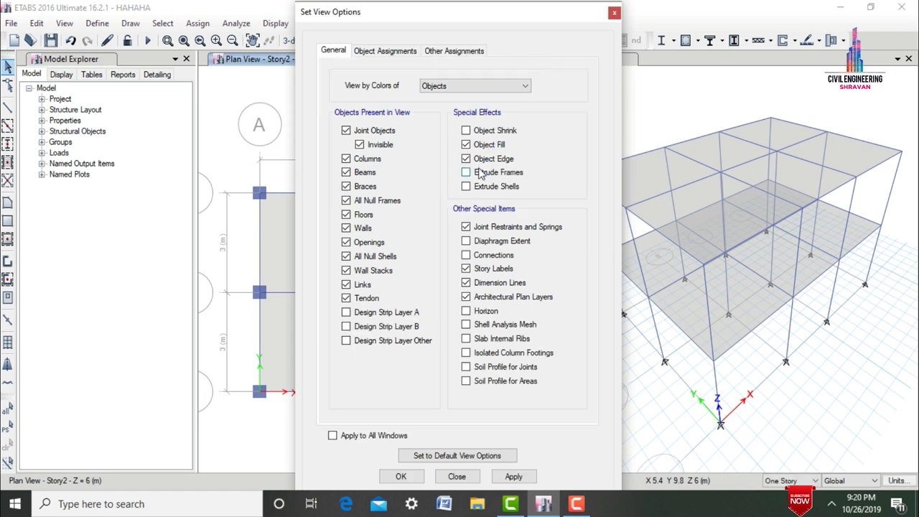
click(480, 174)
click(487, 189)
click(369, 438)
click(512, 477)
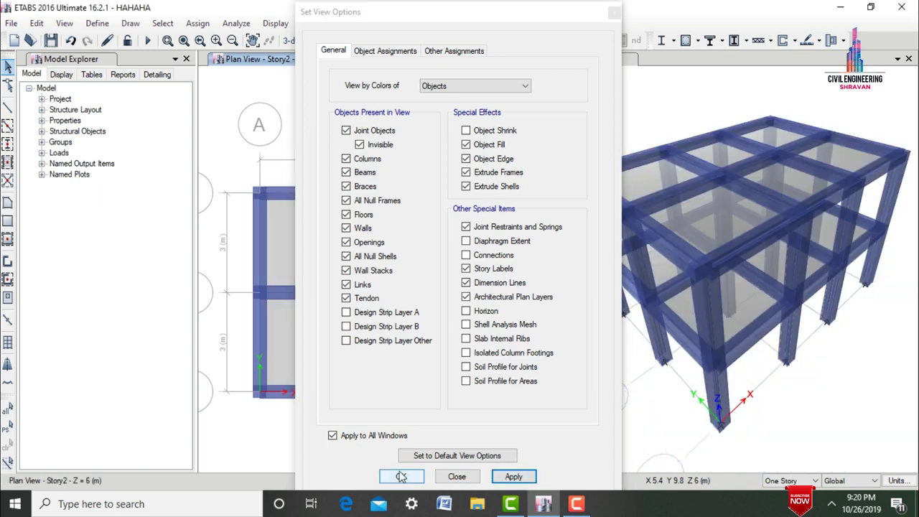
click(401, 477)
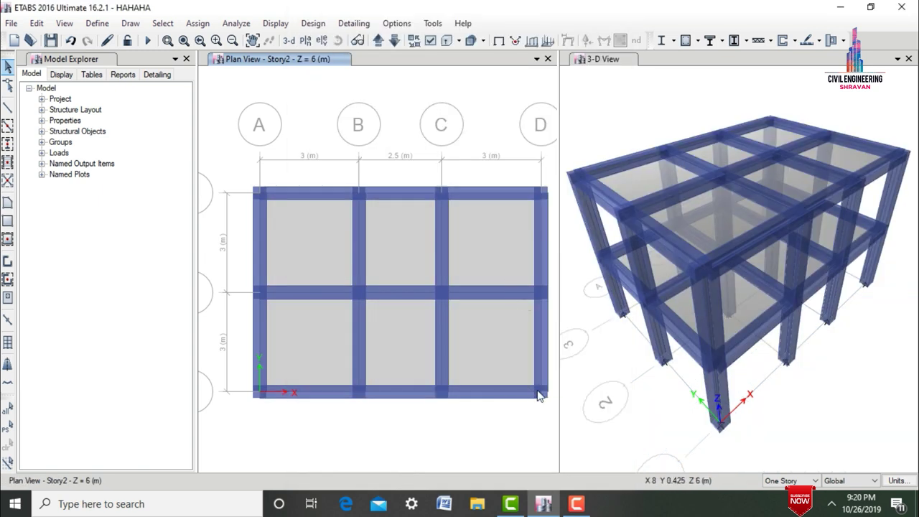
click(754, 319)
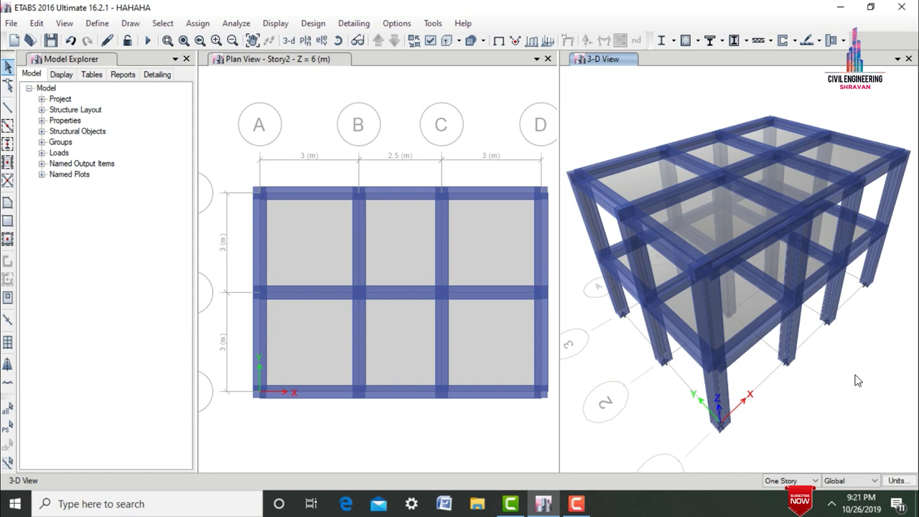
Add a load pattern named E X of type Seismic with IS1893 2002 as its auto lateral load
click(97, 23)
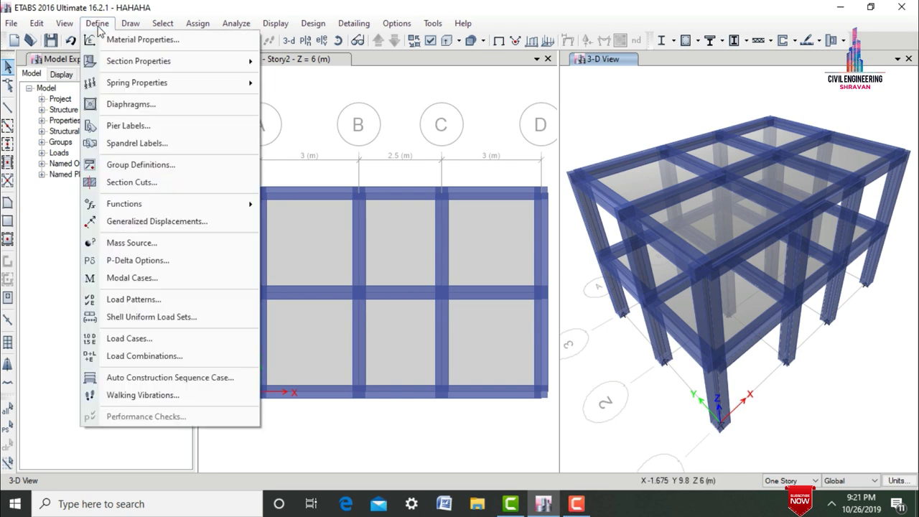
click(140, 300)
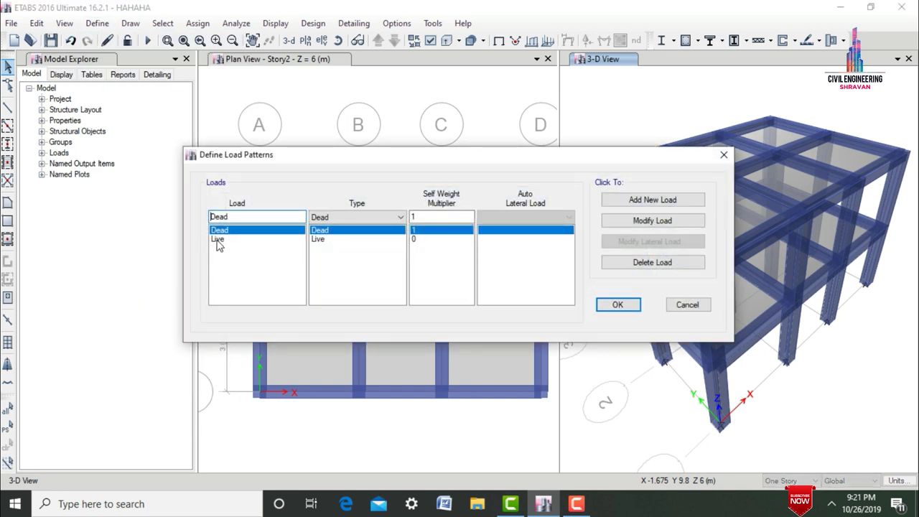
click(230, 239)
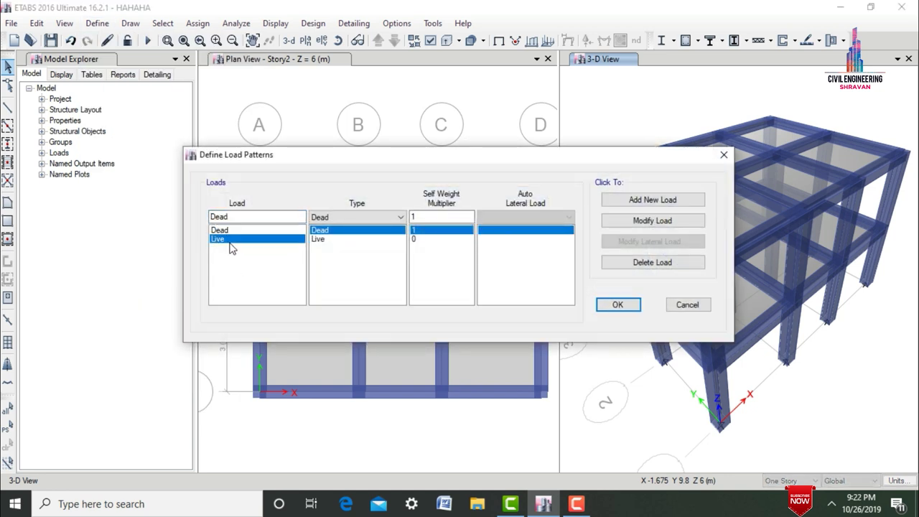
drag(242, 216, 213, 216)
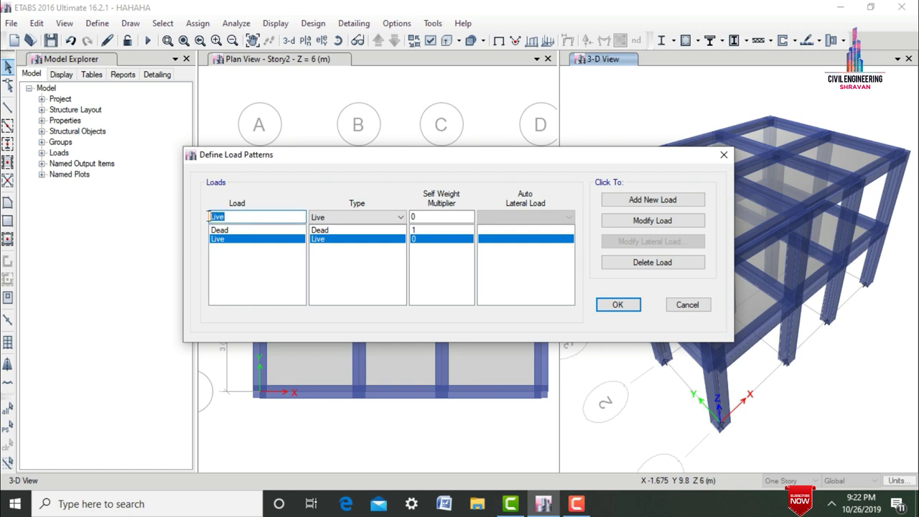
text(E X)
click(325, 220)
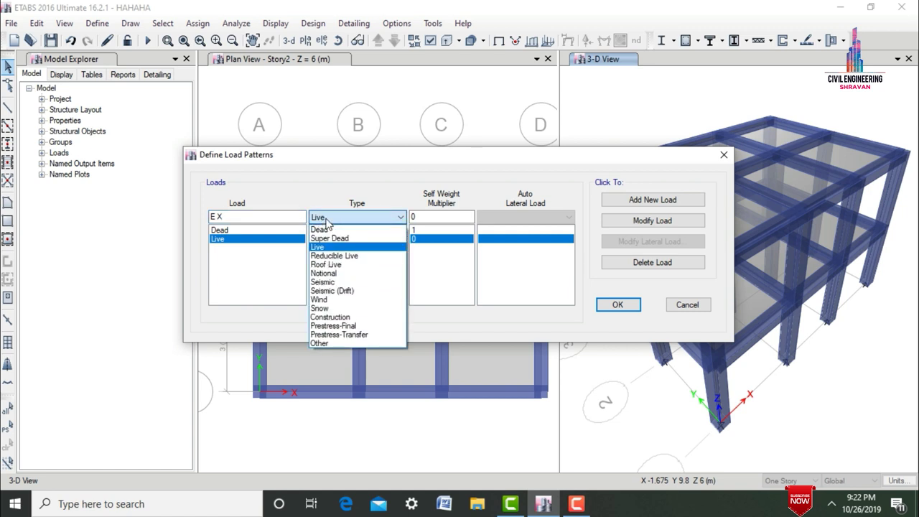
click(322, 283)
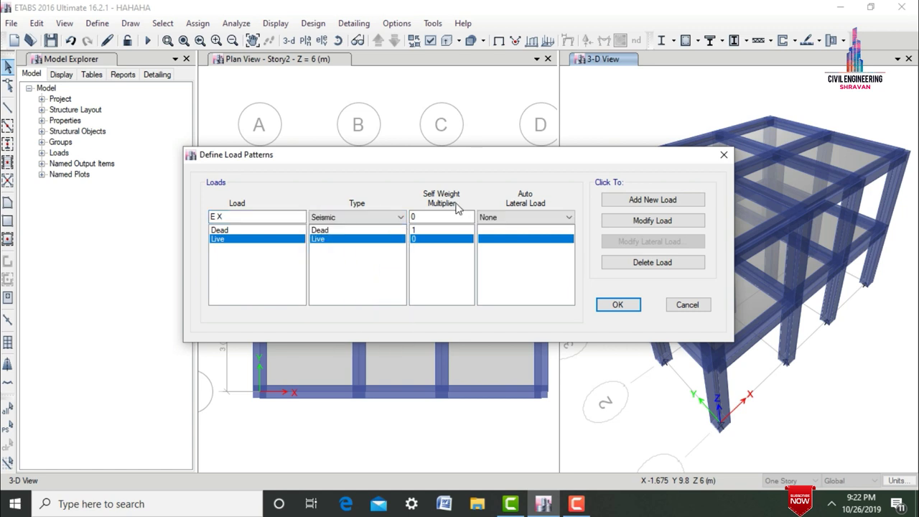
click(525, 217)
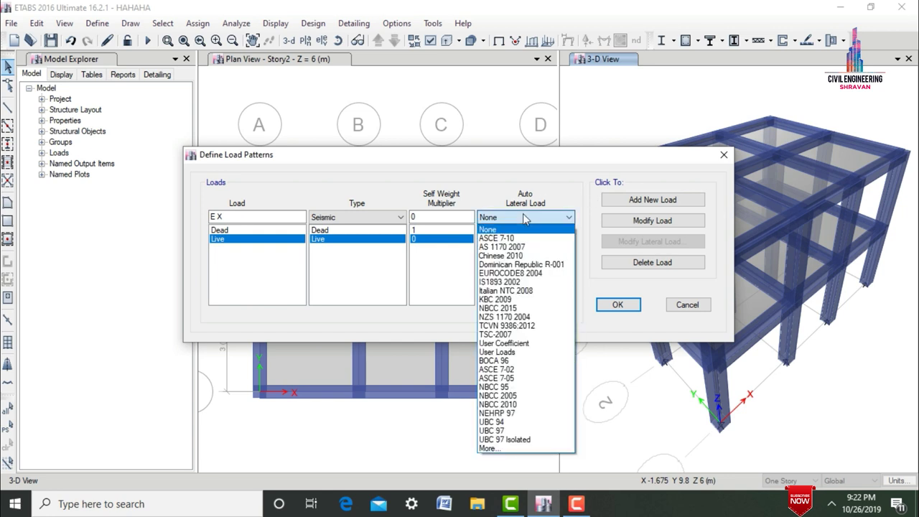
click(513, 282)
click(631, 207)
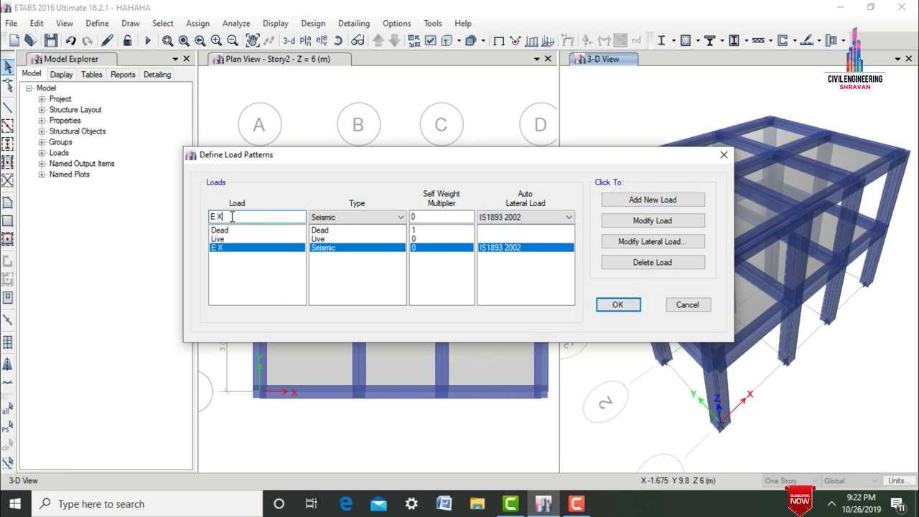
Add a second seismic load pattern named E Y using the IS1893 2002 auto lateral load
click(232, 217)
text(E Y)
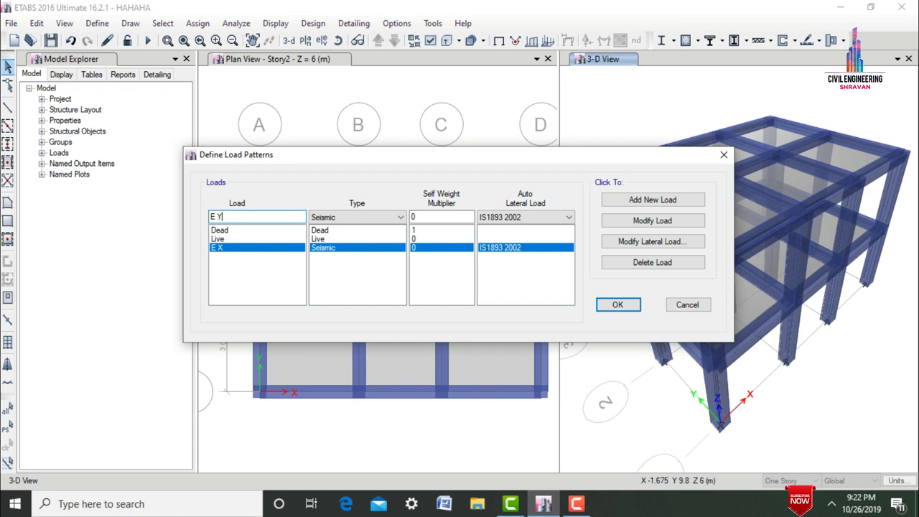
click(632, 202)
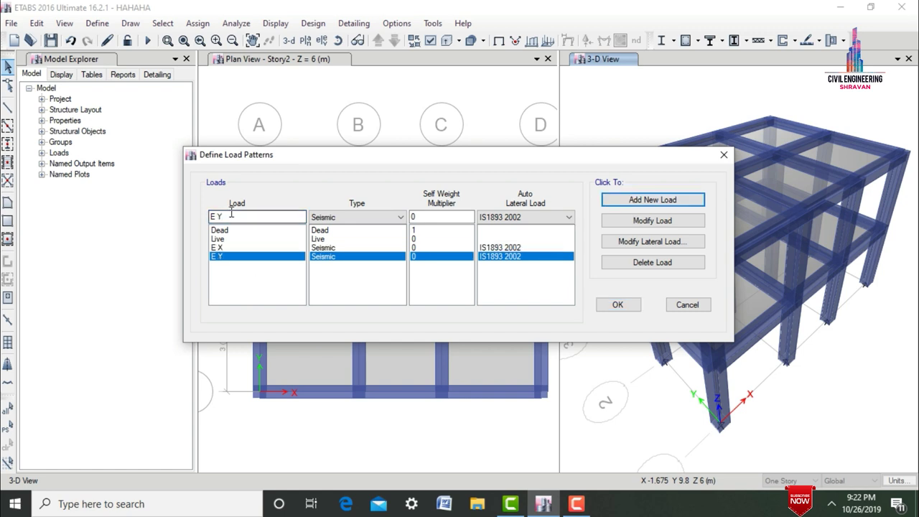
Add two Wind load patterns named W X and W Y with Indian IS875:1987 as their auto lateral load
drag(231, 216, 196, 215)
text(W)
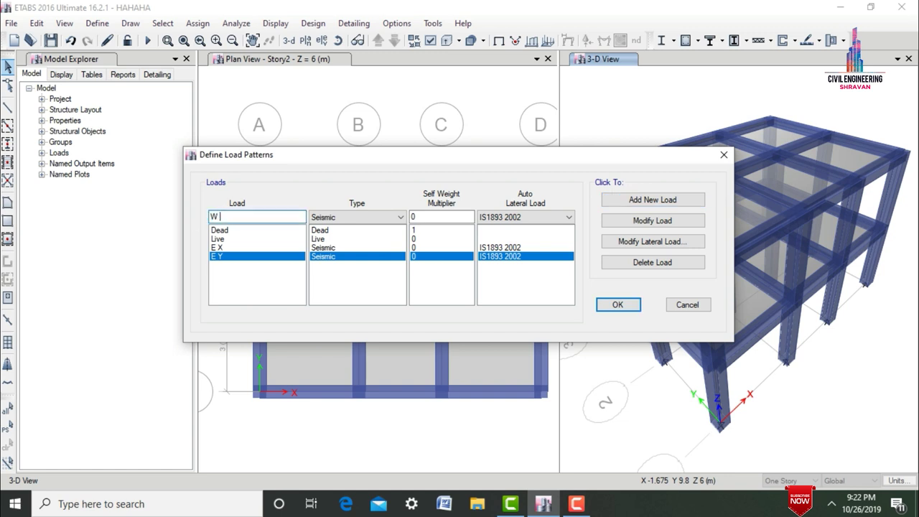
text( X)
click(321, 217)
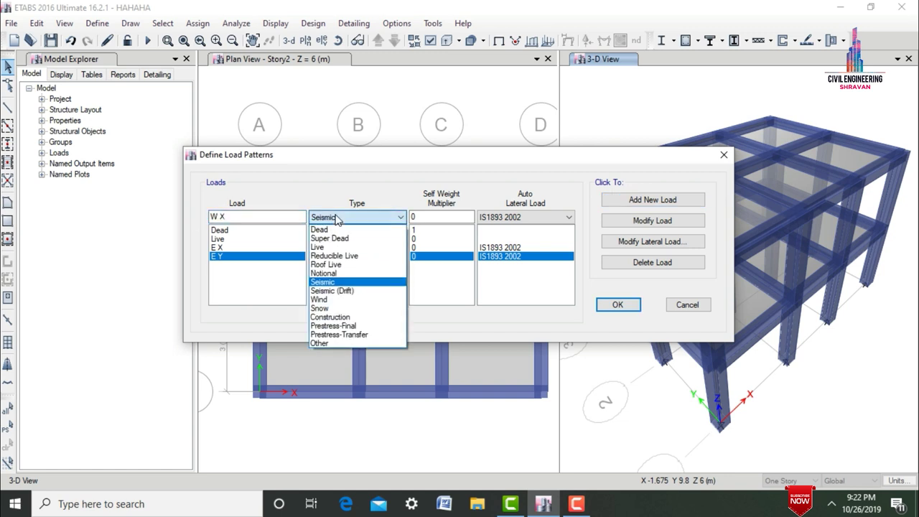
click(320, 300)
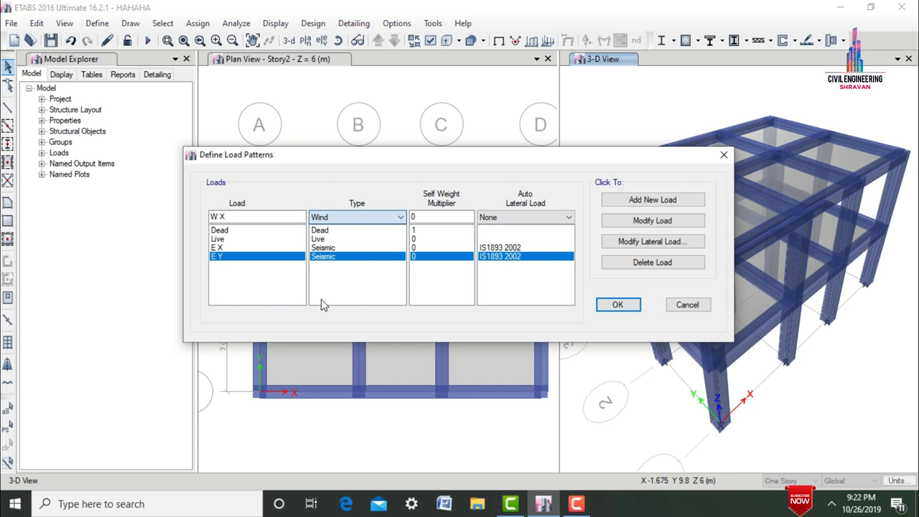
click(501, 218)
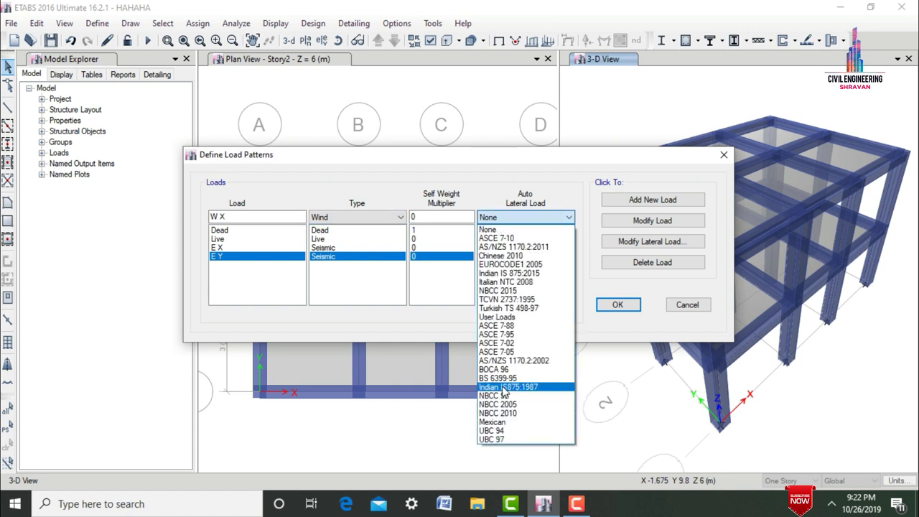
click(503, 387)
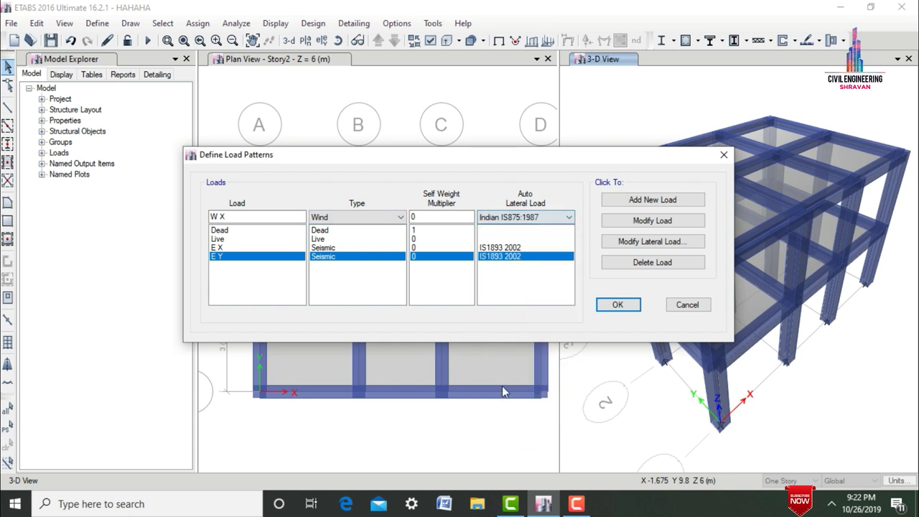
click(641, 203)
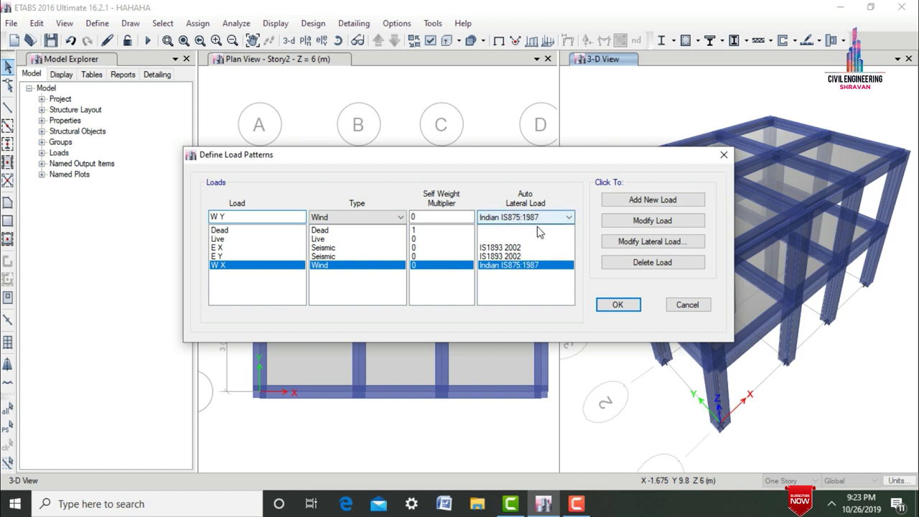
click(656, 203)
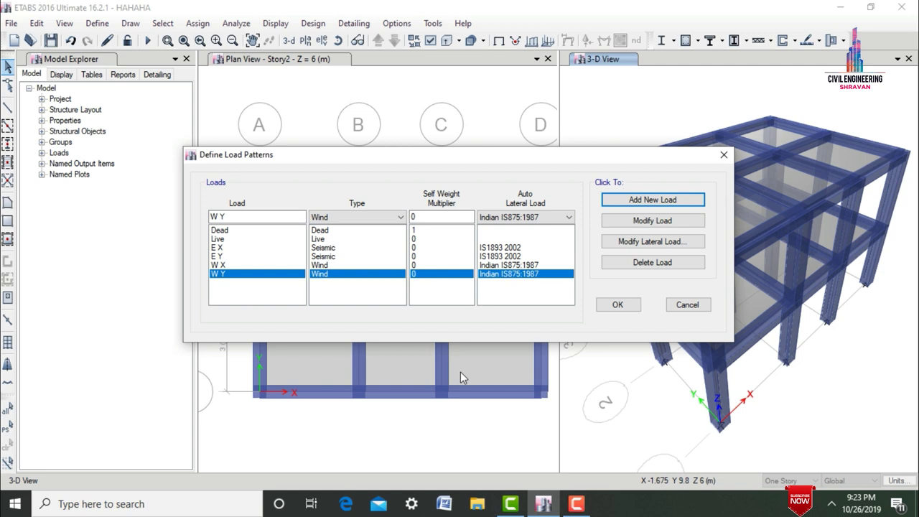
Restrict the lateral load of the E X pattern to X Dir only, without any eccentricity cases or Y directions
click(315, 248)
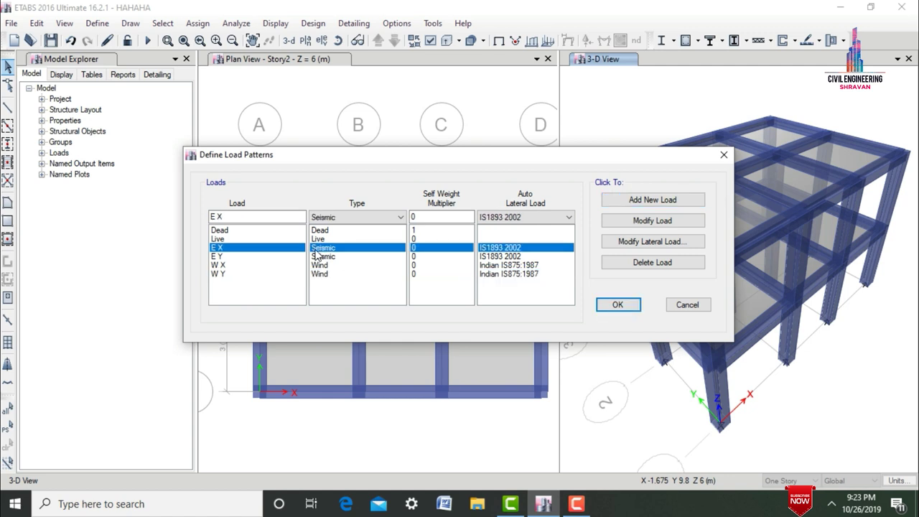
click(664, 243)
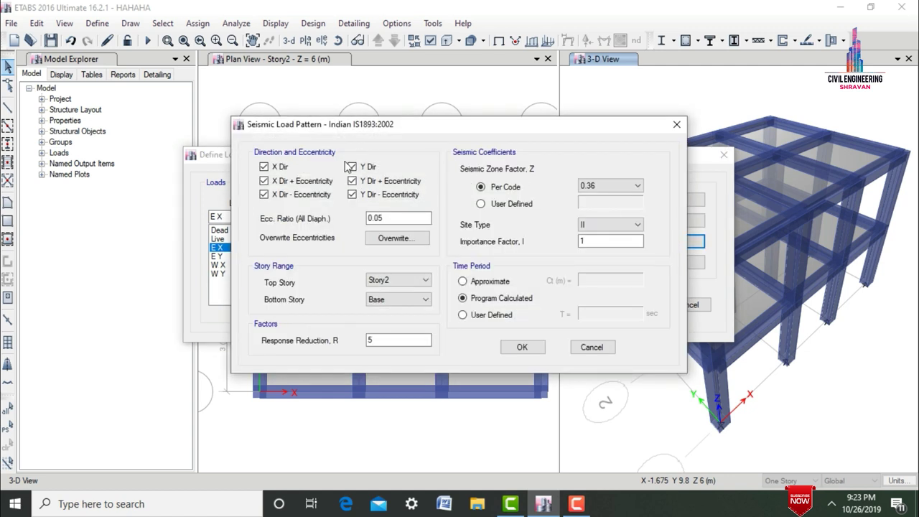
click(352, 181)
click(352, 194)
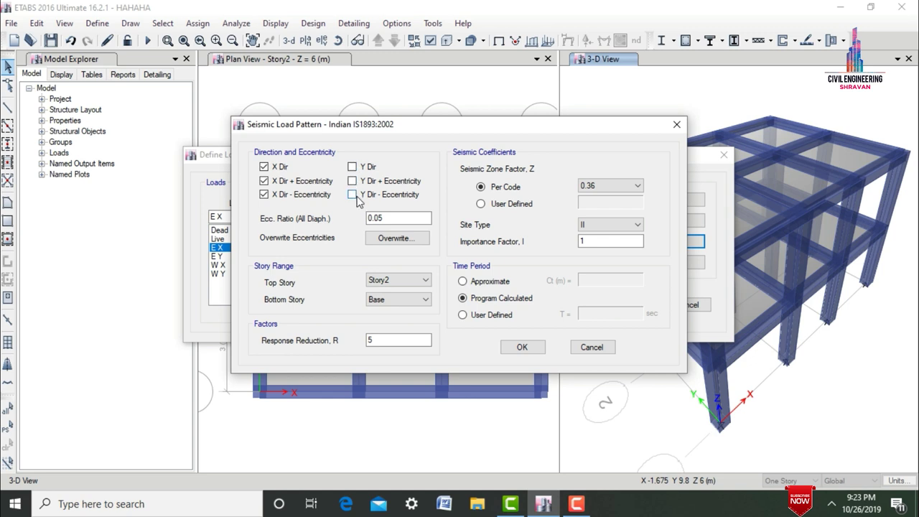
click(263, 194)
click(271, 183)
click(280, 185)
click(287, 186)
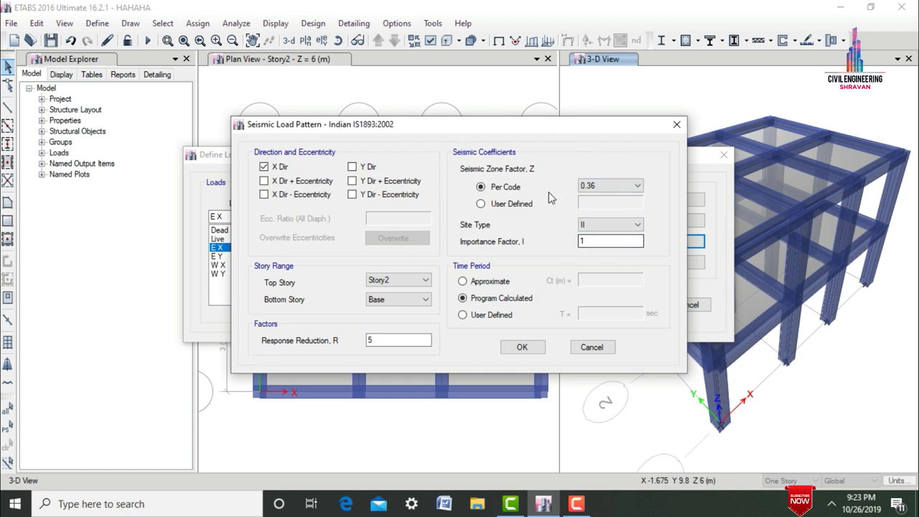
Accept the E X seismic coefficients with zone factor 0.36, site type II and importance factor 1
click(581, 188)
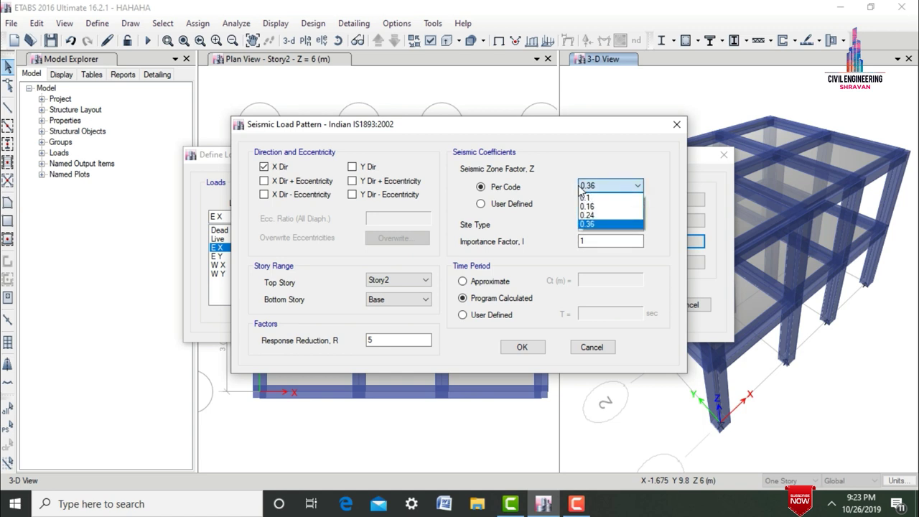
click(581, 188)
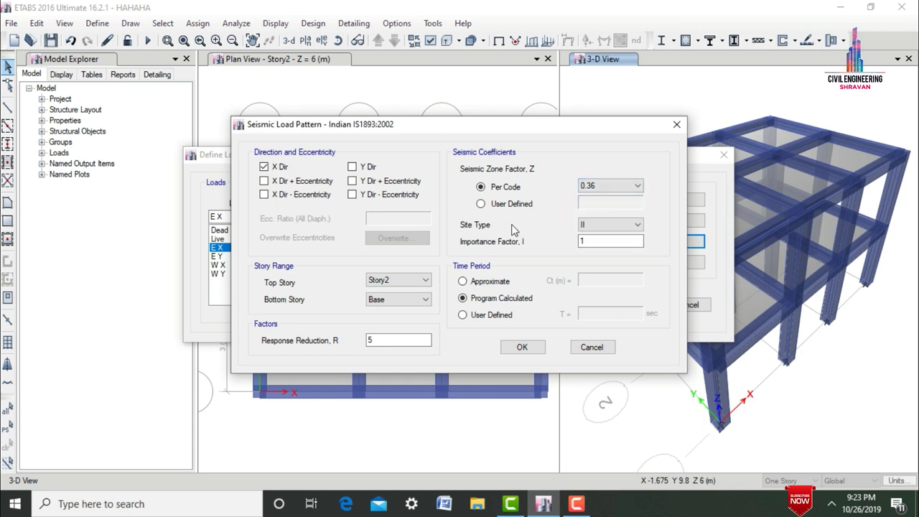
click(637, 226)
click(637, 226)
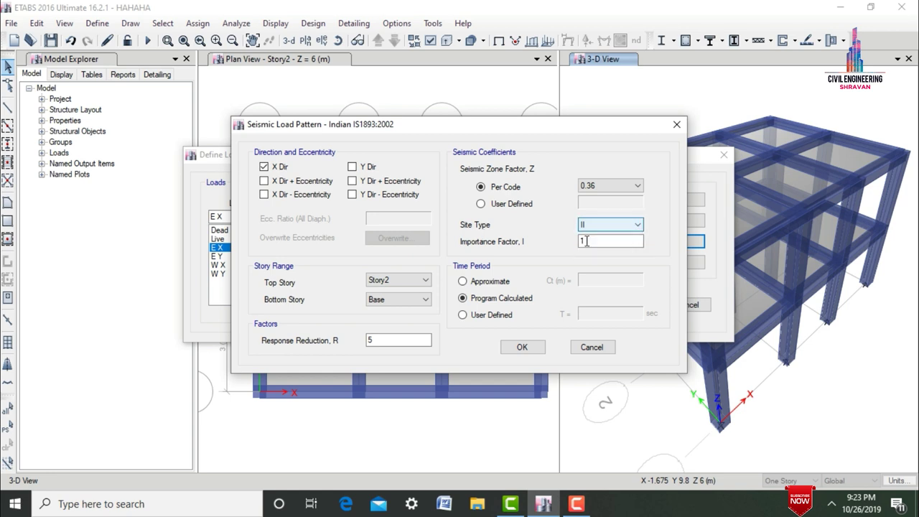
click(611, 241)
click(523, 348)
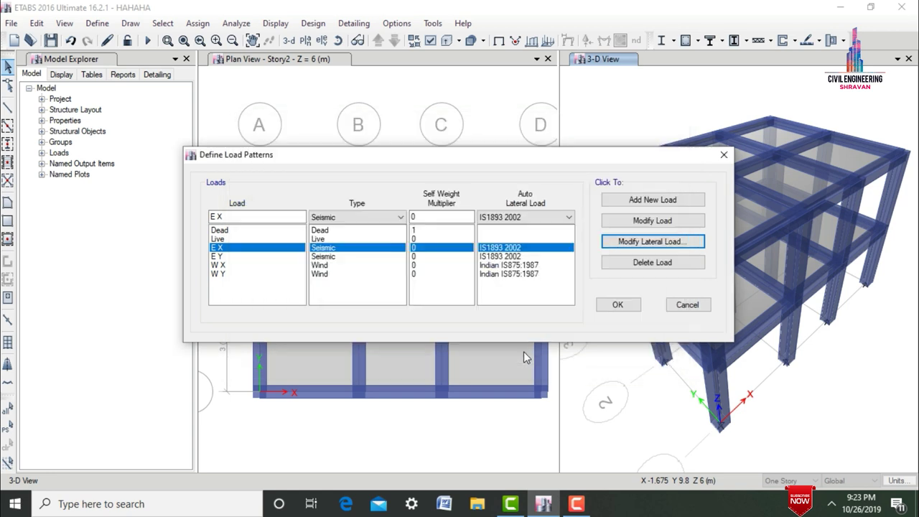
Restrict the lateral load of the E Y pattern to Y Dir only, without eccentricity cases, using zone factor 0.36
click(237, 258)
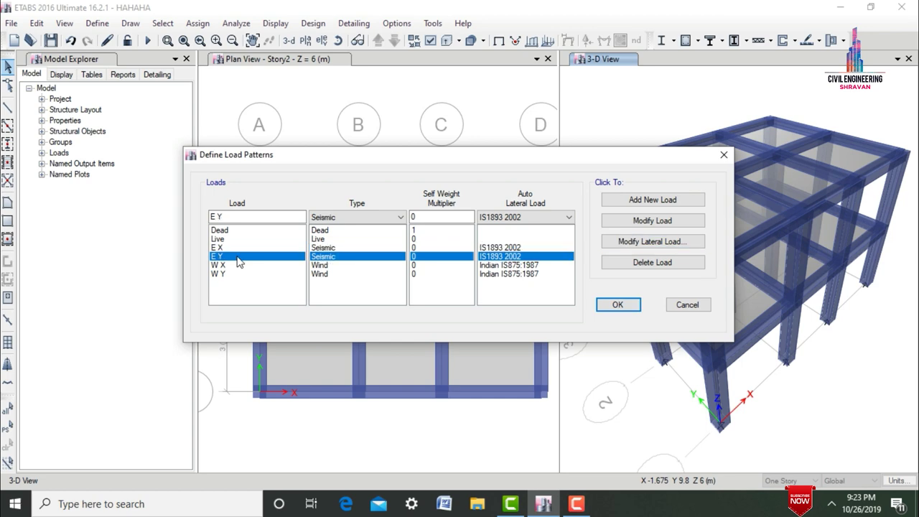
click(657, 244)
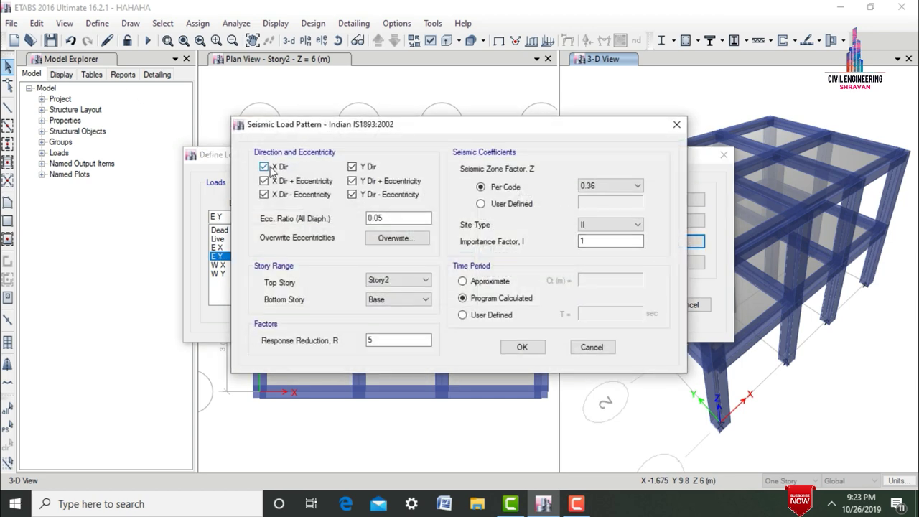
click(264, 166)
click(264, 181)
click(264, 194)
click(397, 195)
click(369, 182)
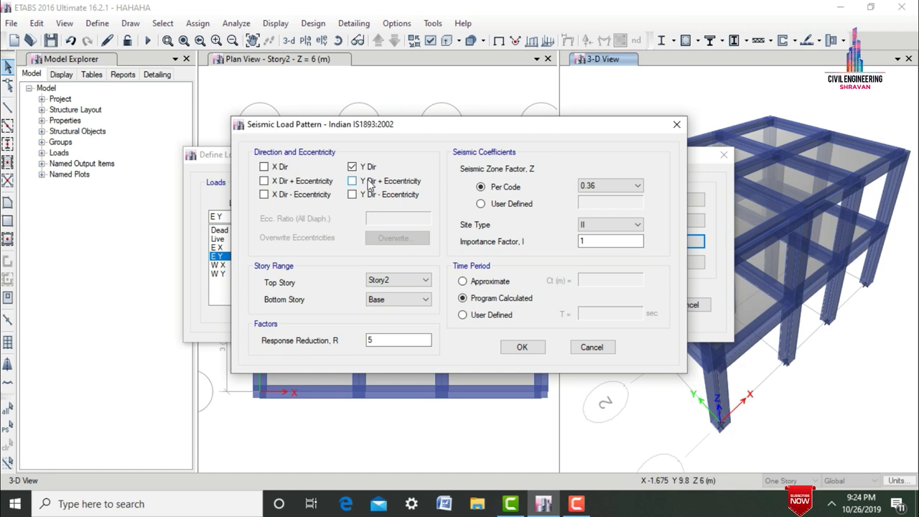
click(582, 185)
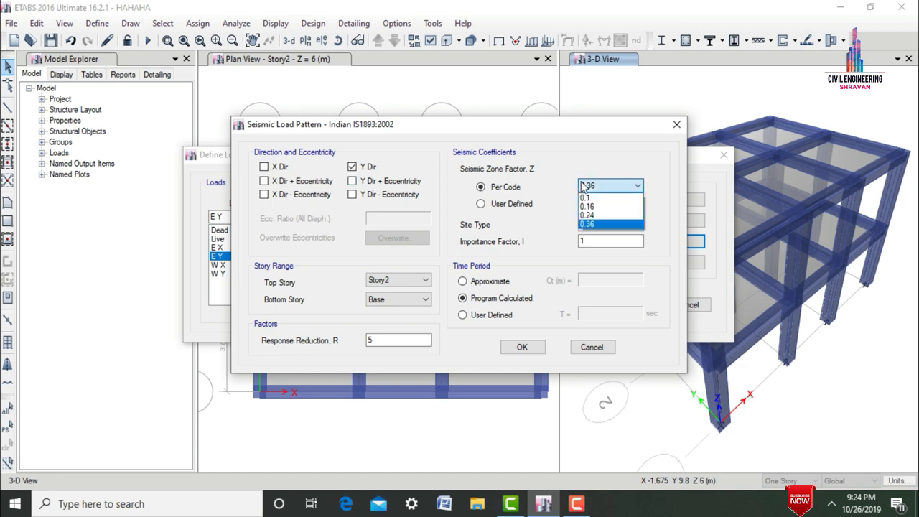
click(582, 186)
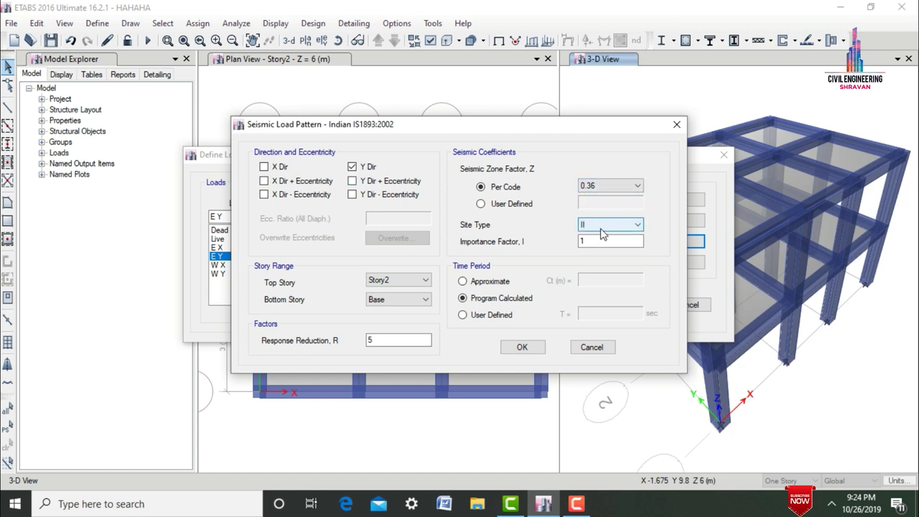
click(535, 346)
Set the W X wind load pattern's wind speed to 44 m/s and its terrain category to 4
click(324, 264)
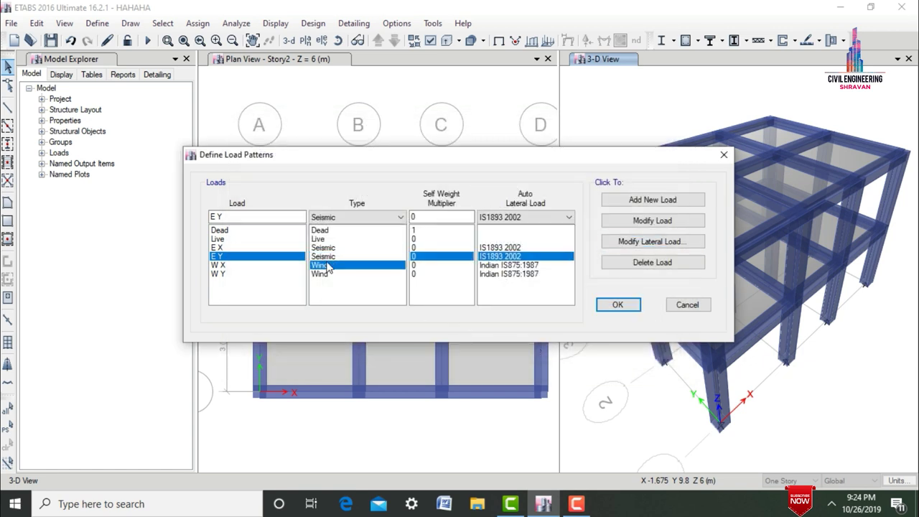
click(635, 243)
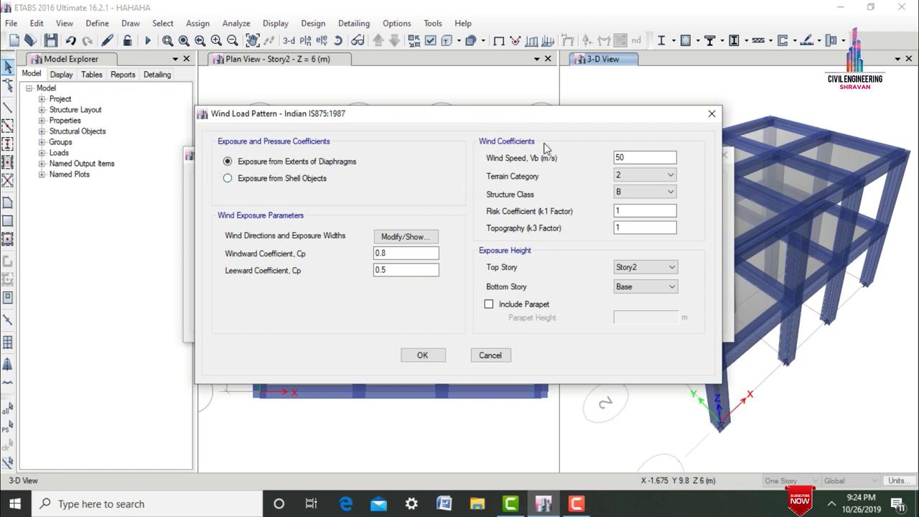
drag(674, 160, 553, 155)
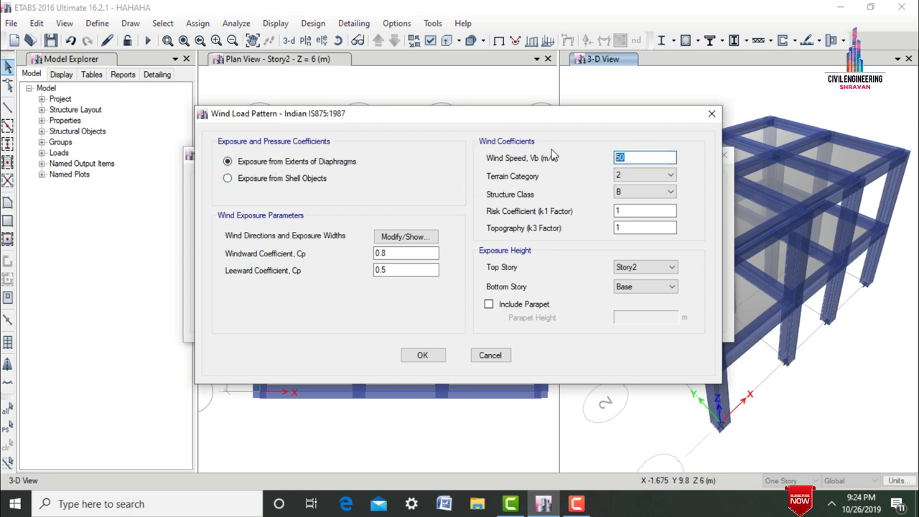
text(44)
click(619, 177)
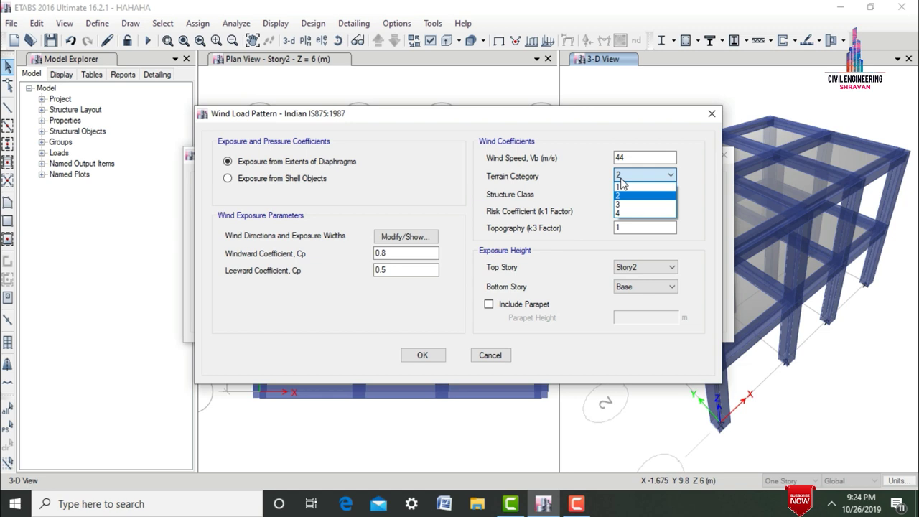
click(644, 214)
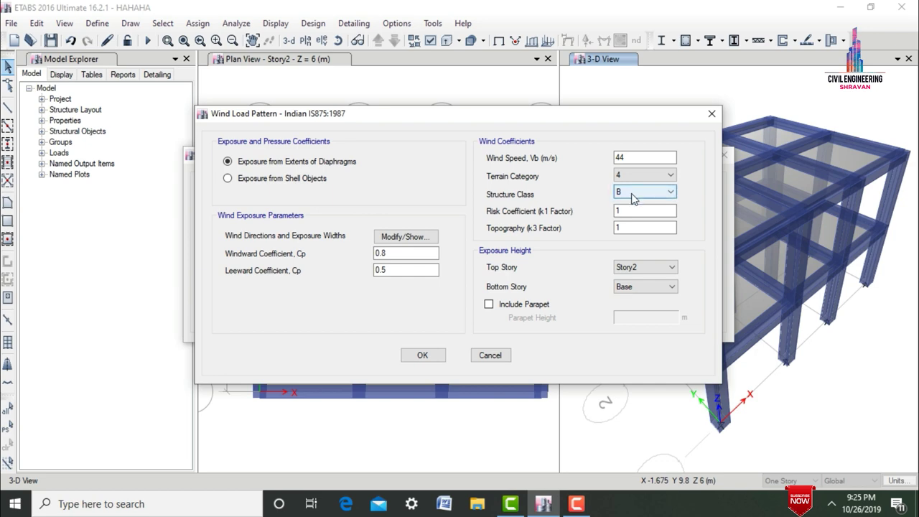
Set the W X pattern's wind exposure direction angle to 0 deg only and accept the wind load pattern
click(414, 242)
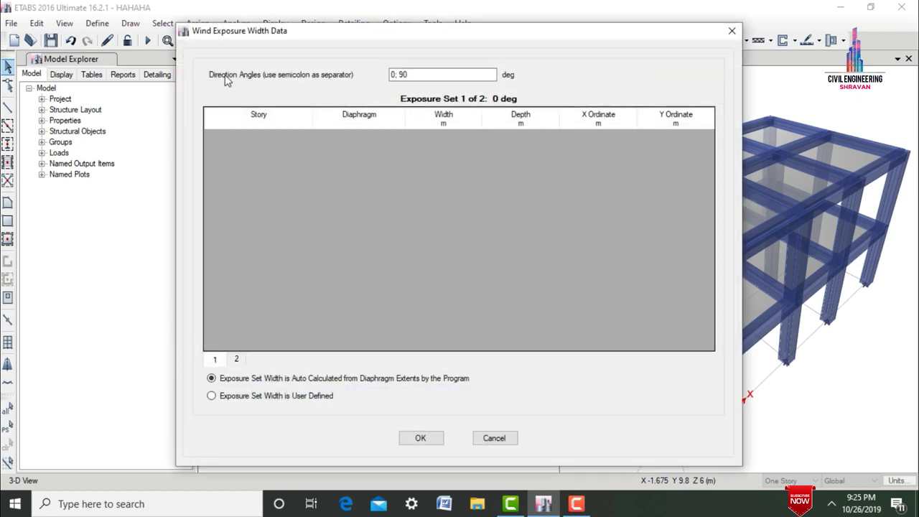
click(410, 74)
drag(410, 73, 330, 80)
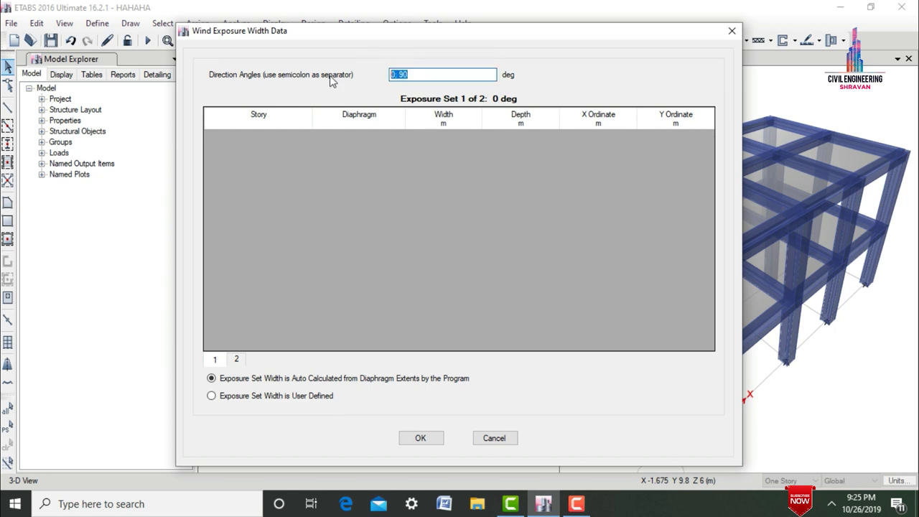
text(0)
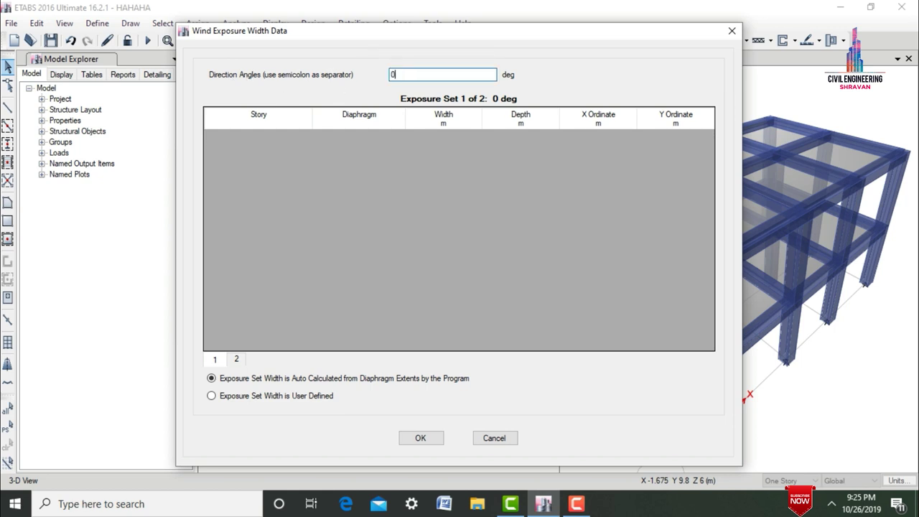
click(423, 439)
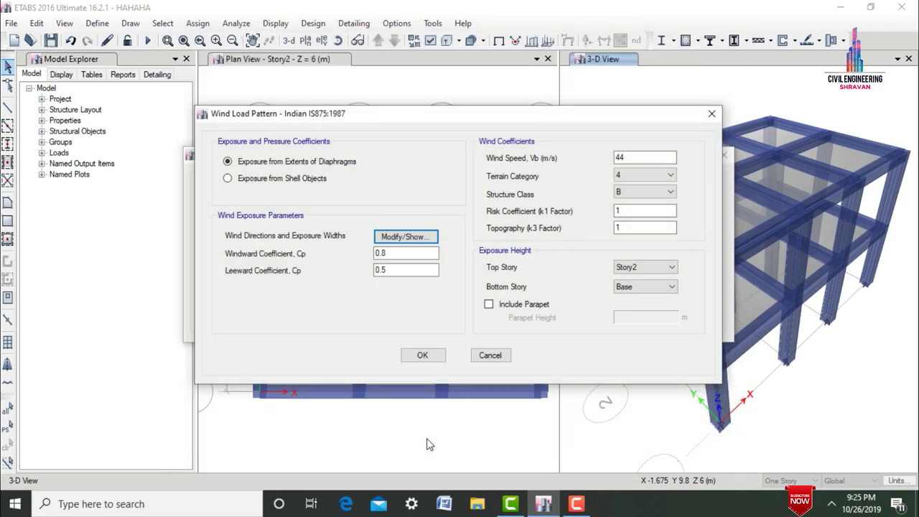
click(414, 356)
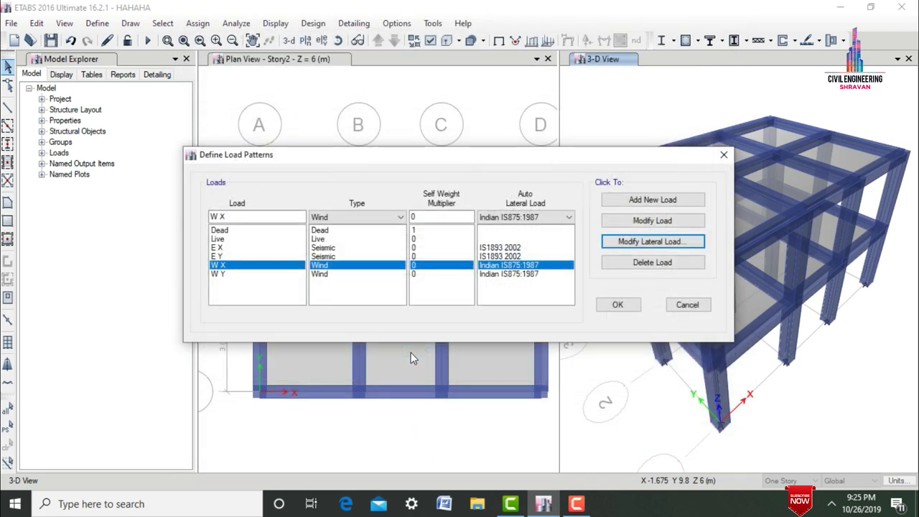
Set the W Y wind load pattern's wind speed to 44 m/s and its terrain category to 4
click(332, 275)
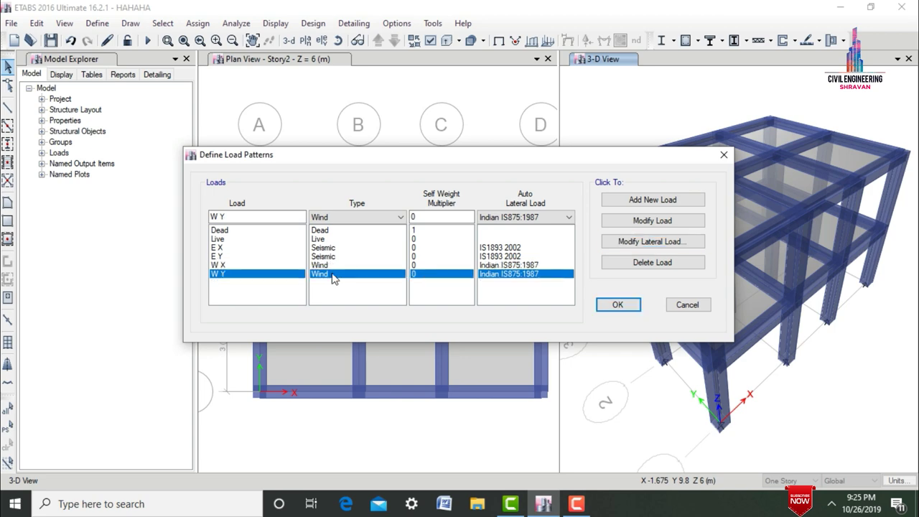
click(622, 242)
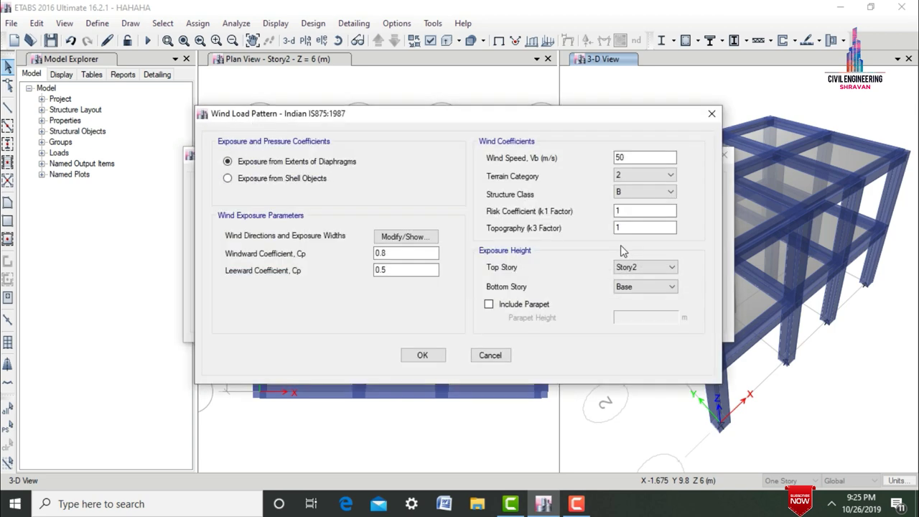
double_click(631, 157)
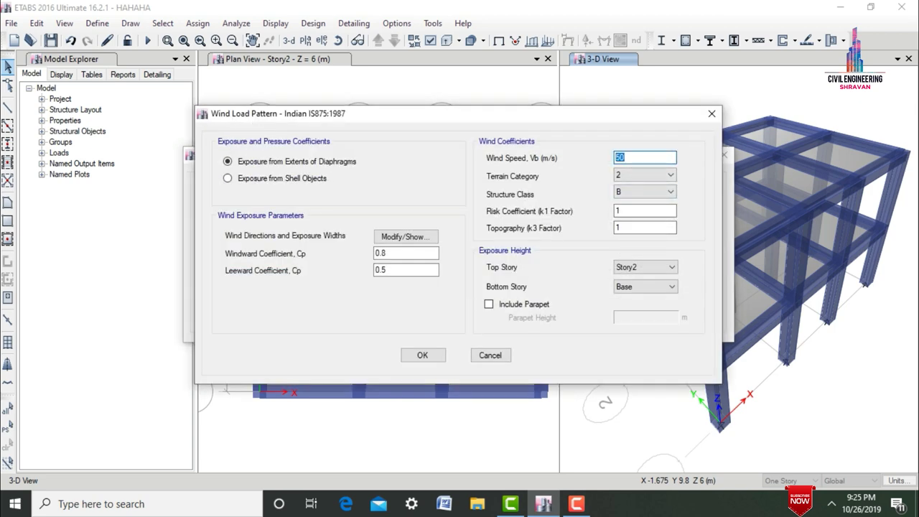
click(619, 176)
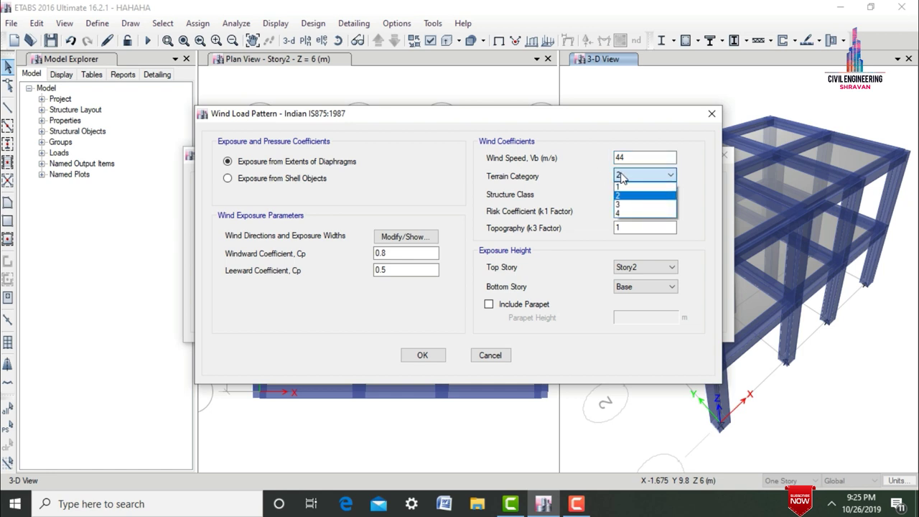
click(622, 214)
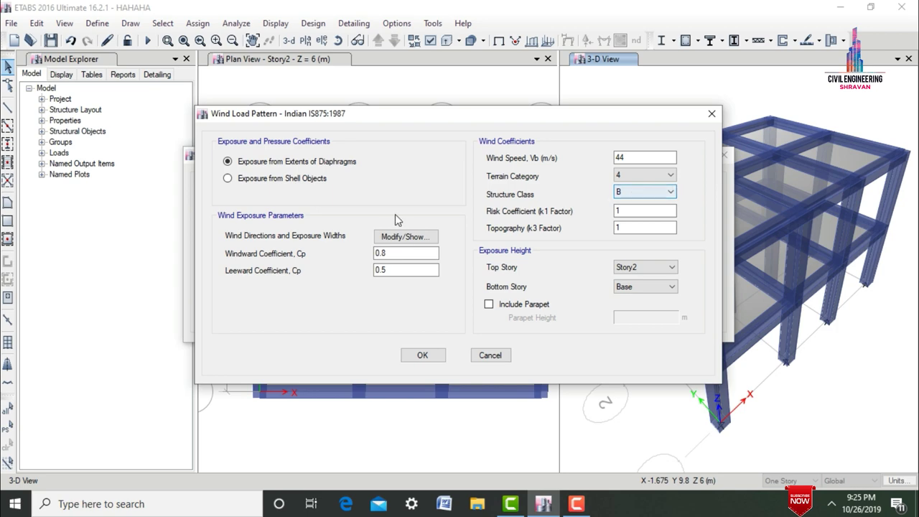
Set the W Y pattern's wind direction angle to 90 deg only and accept all the load pattern definitions
click(396, 236)
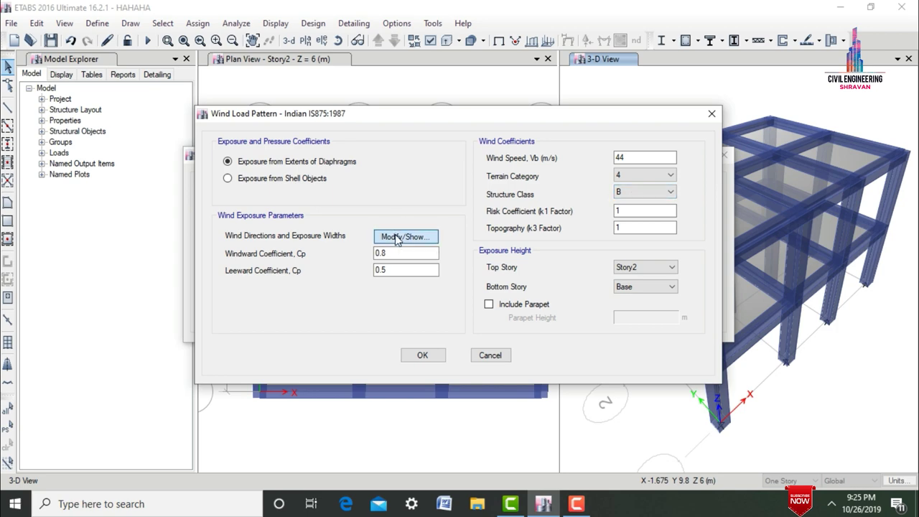
drag(420, 74, 336, 86)
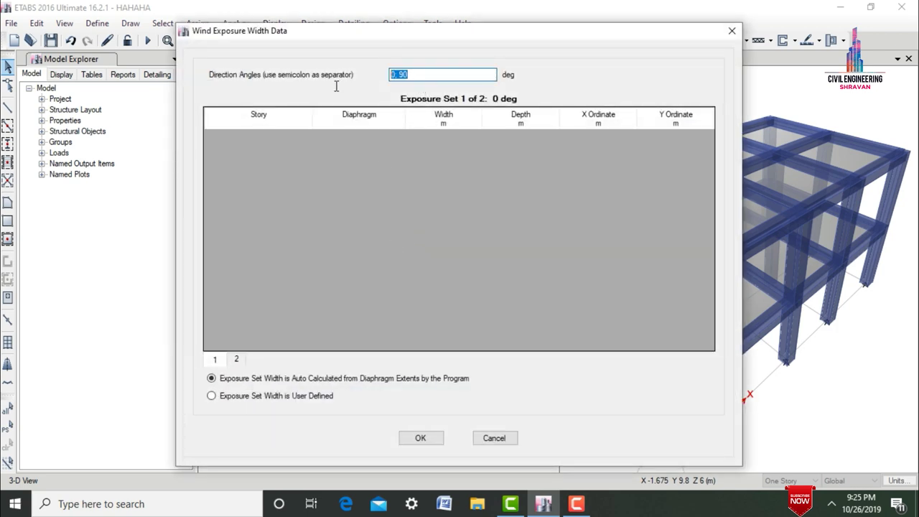
text(90)
click(416, 440)
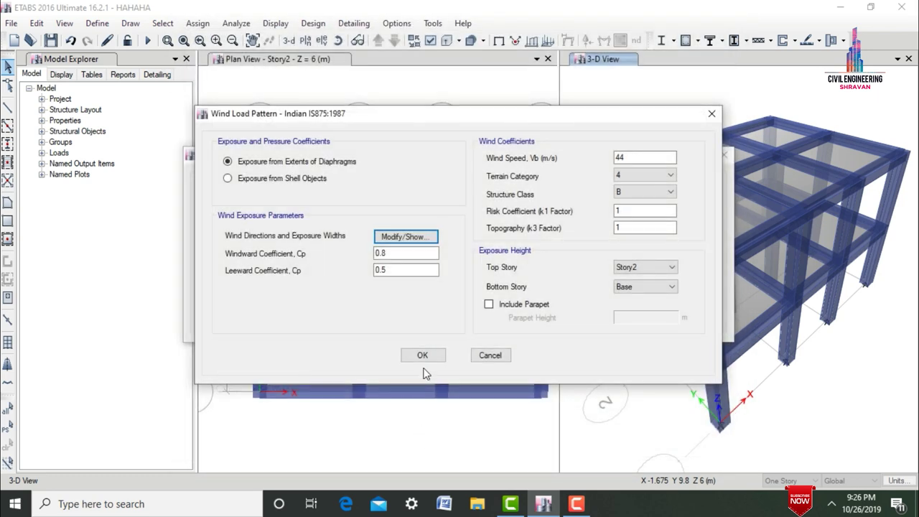
click(422, 355)
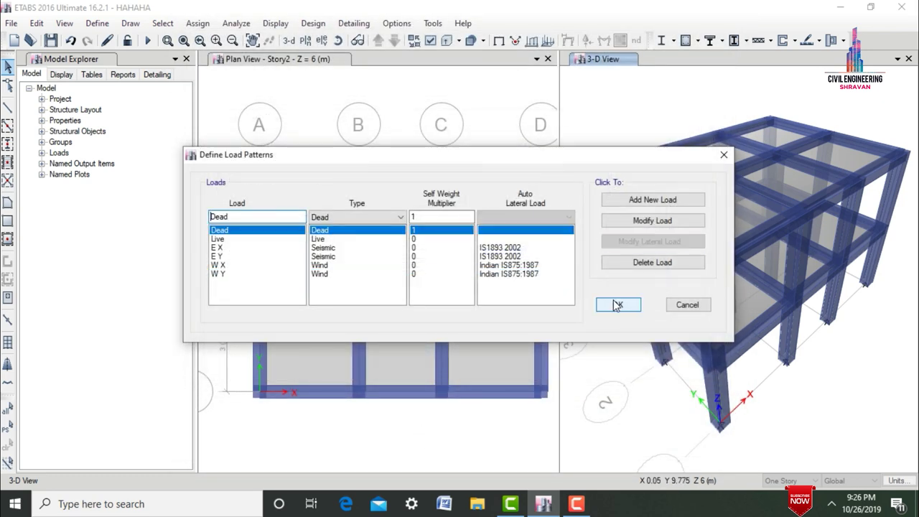
click(616, 305)
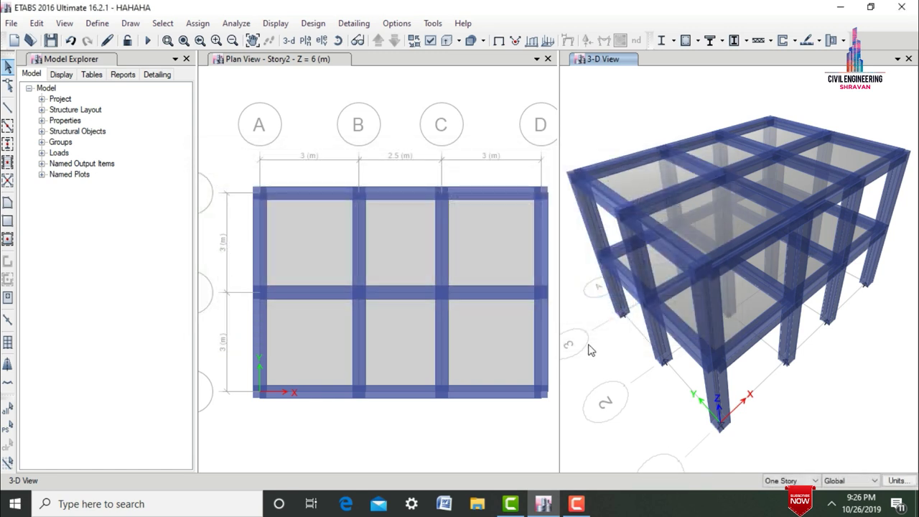
Assign Dead joint loads to the whole model: 1 kN forces in global X, Y and Z, and 1 kN-m moments about XX, YY and ZZ
click(234, 124)
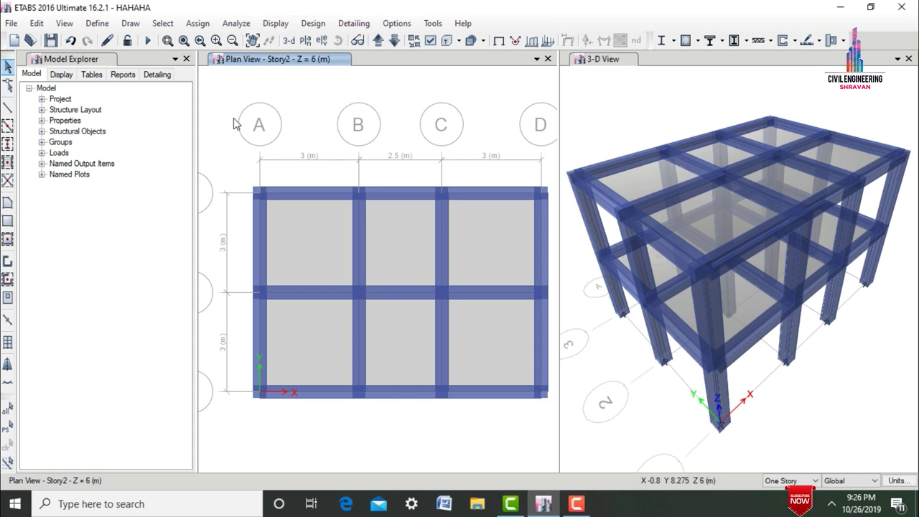
key(ctrl+a)
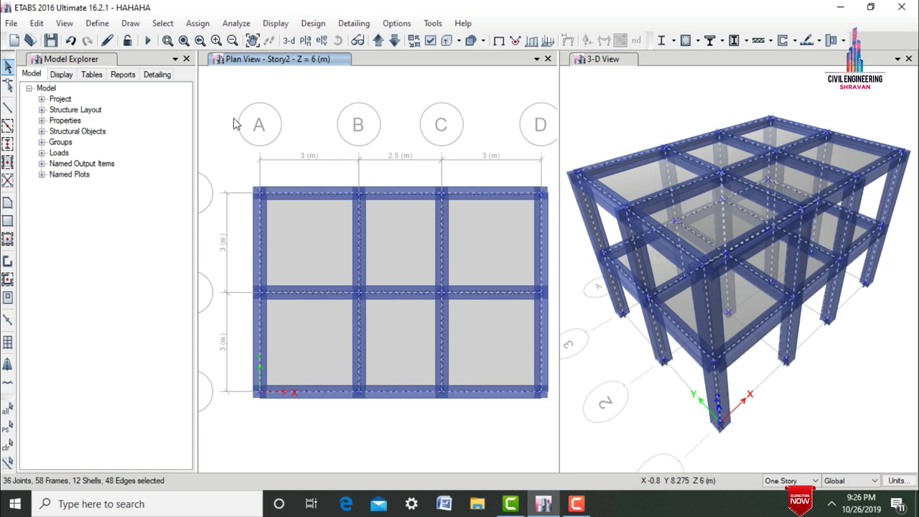
click(198, 24)
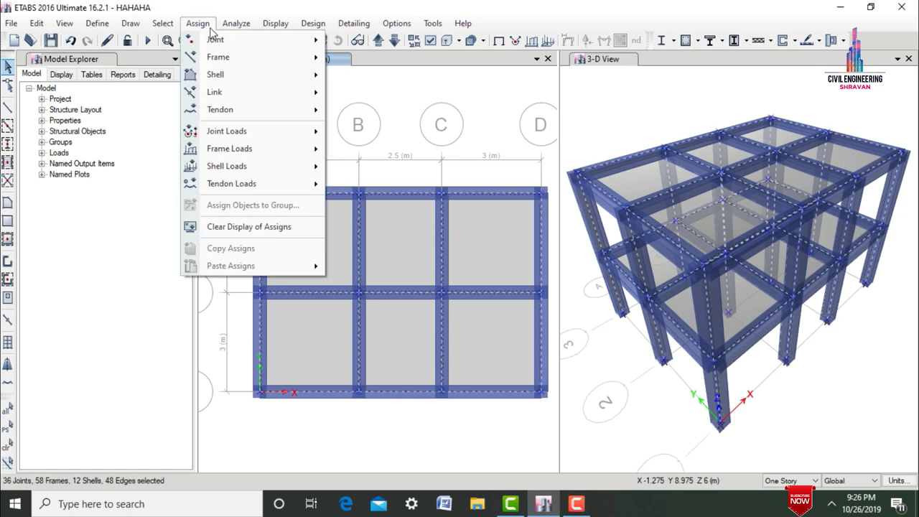
mouse_move(248, 130)
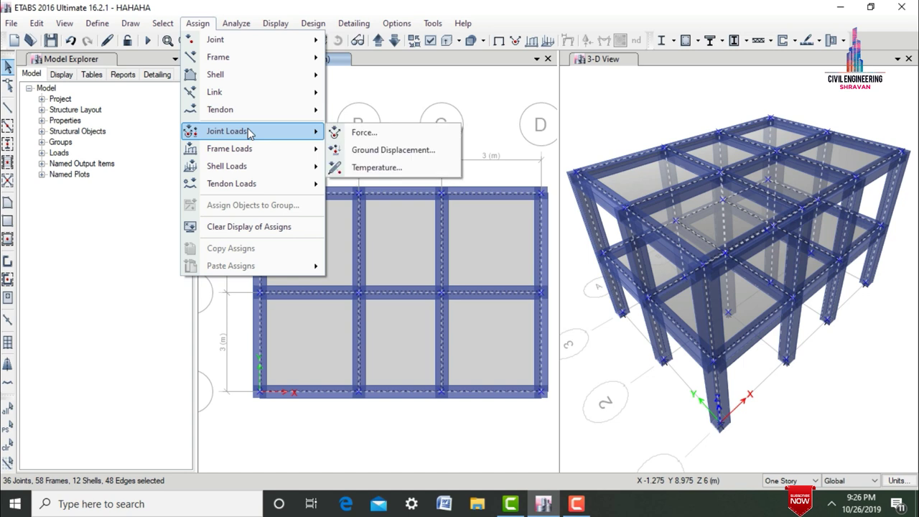
click(398, 132)
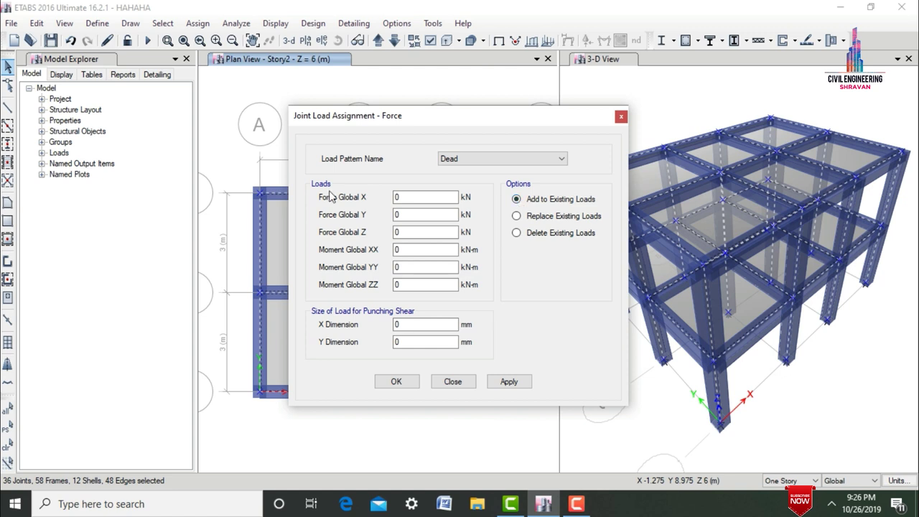
double_click(419, 197)
text(1)
key(Tab)
key(Tab)
text(1)
key(Tab)
text(1)
key(Tab)
text(1)
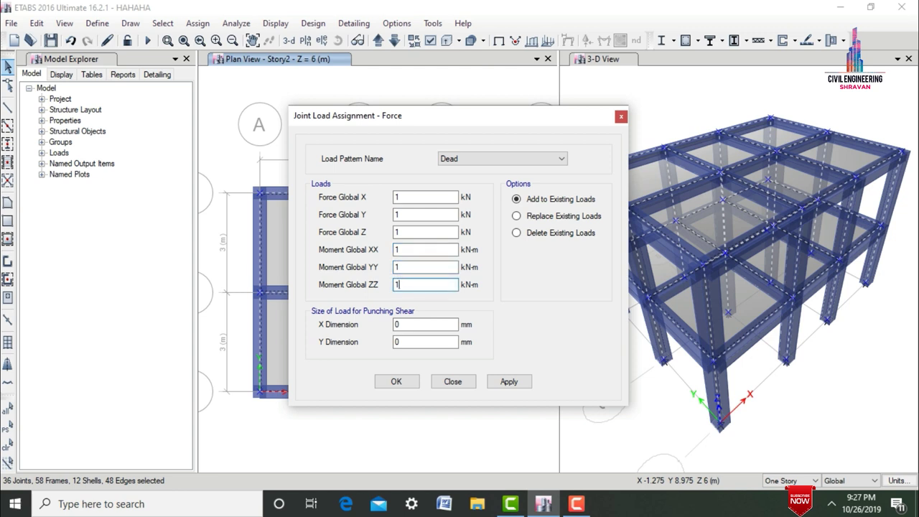
click(507, 383)
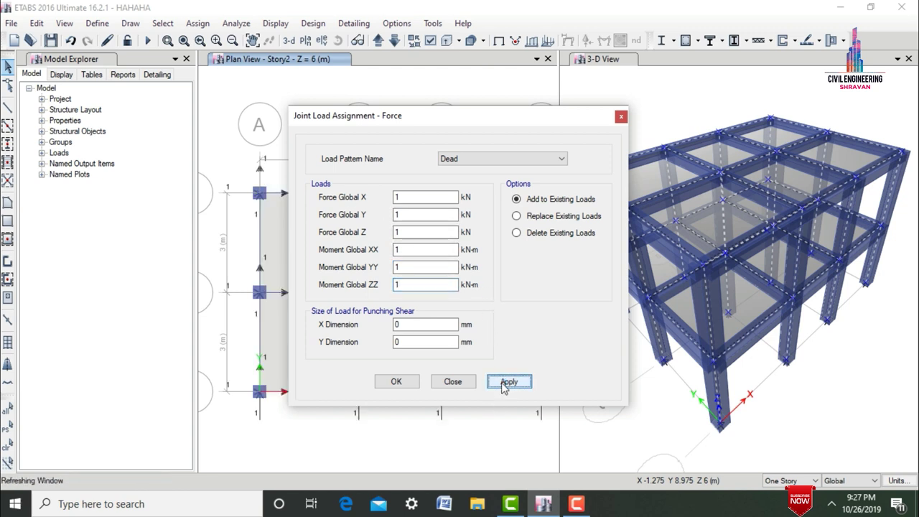
click(403, 383)
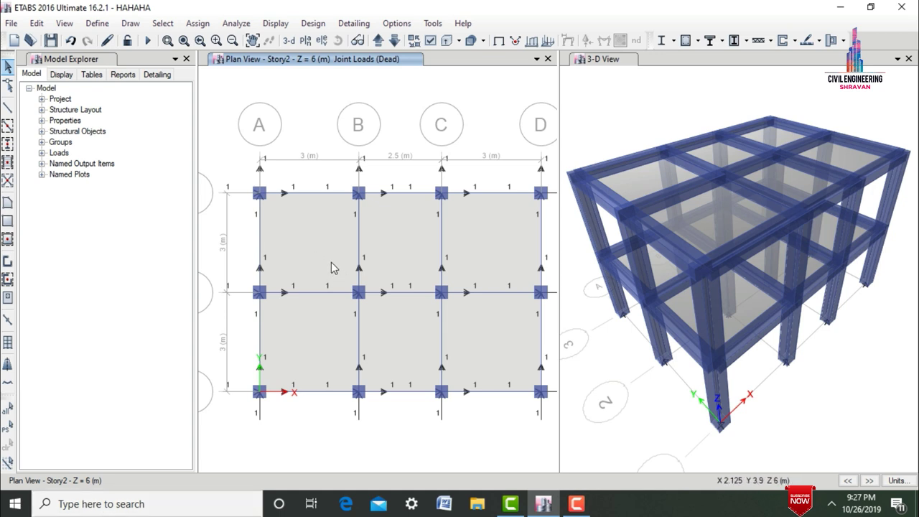
Select all frames with the B0.3X0.4 section property and move the selection dialog clear of the plan view
click(177, 24)
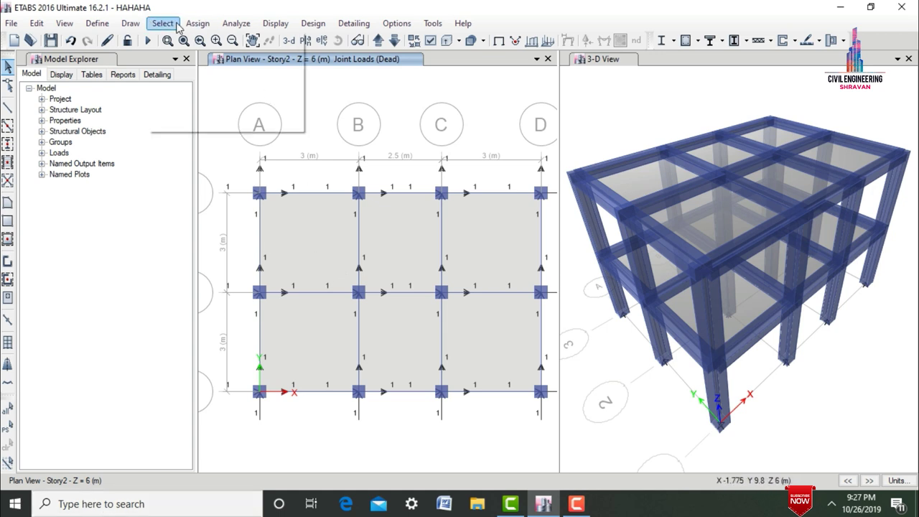
mouse_move(152, 41)
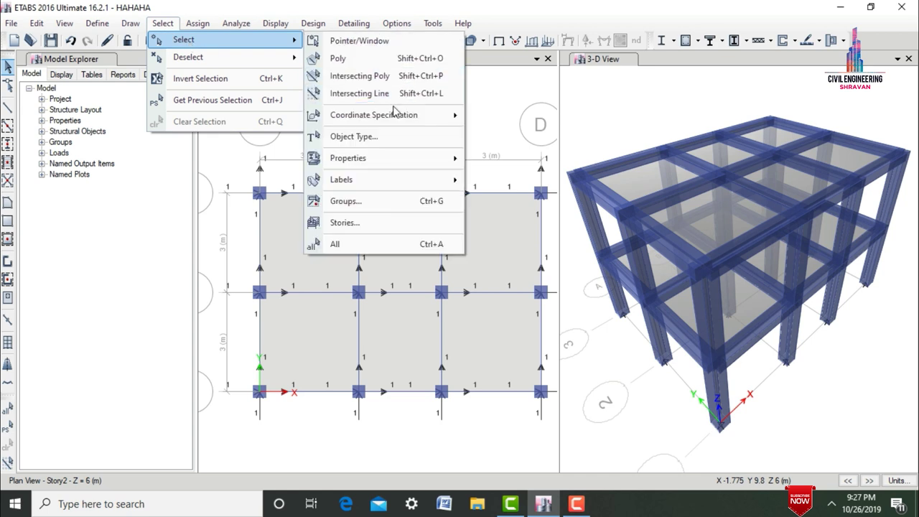
mouse_move(374, 164)
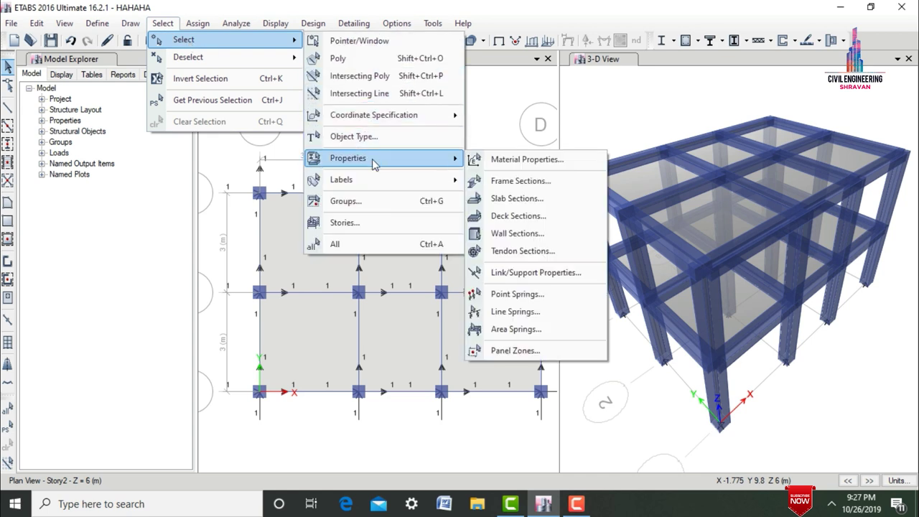
click(493, 181)
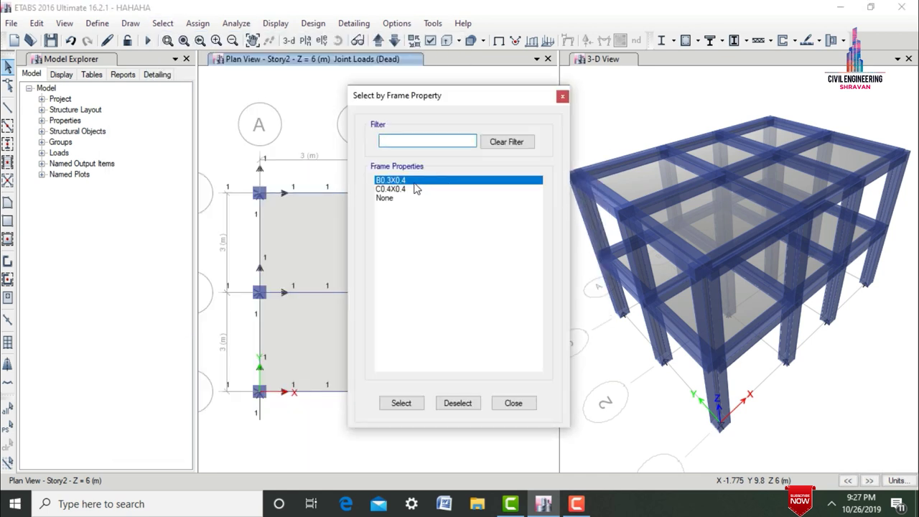
click(418, 404)
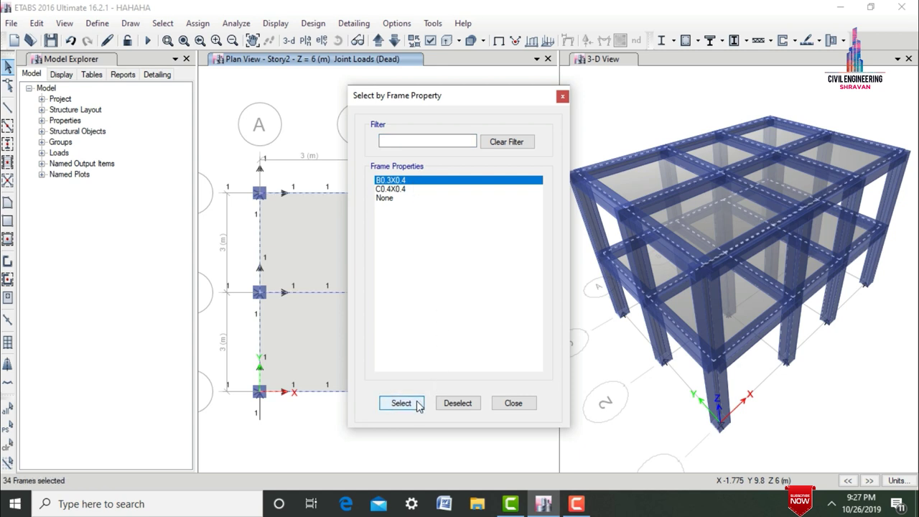
drag(454, 101, 122, 113)
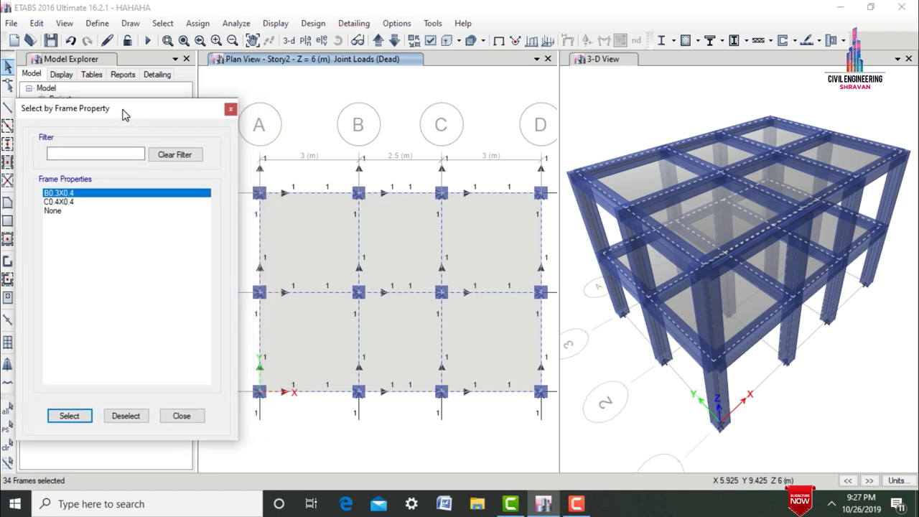
Switch to the Windows Calculator, compute the beam load per metre as 0.3 × 0.4 × 25, and return to ETABS
click(84, 505)
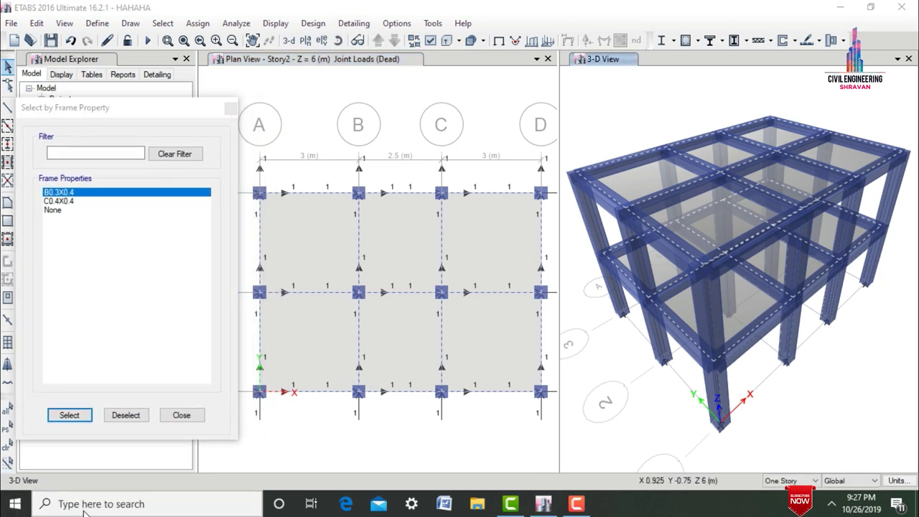
text(cal)
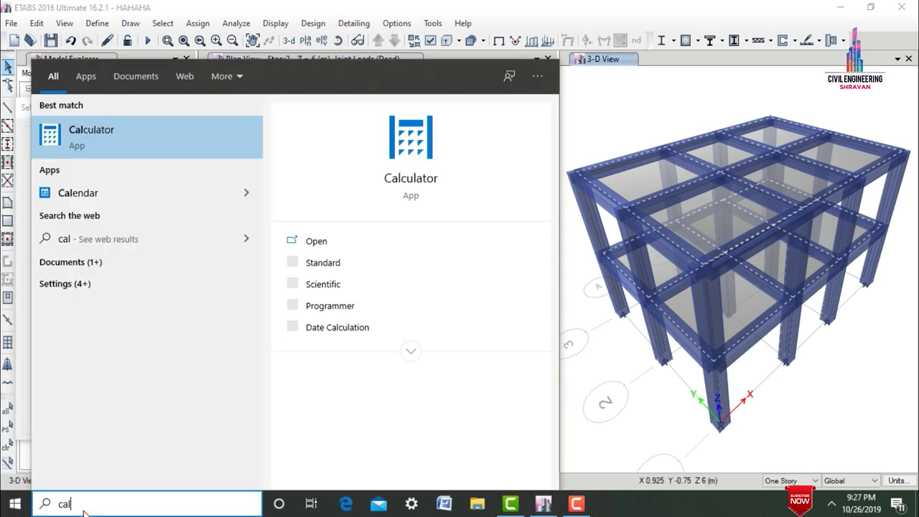
key(Return)
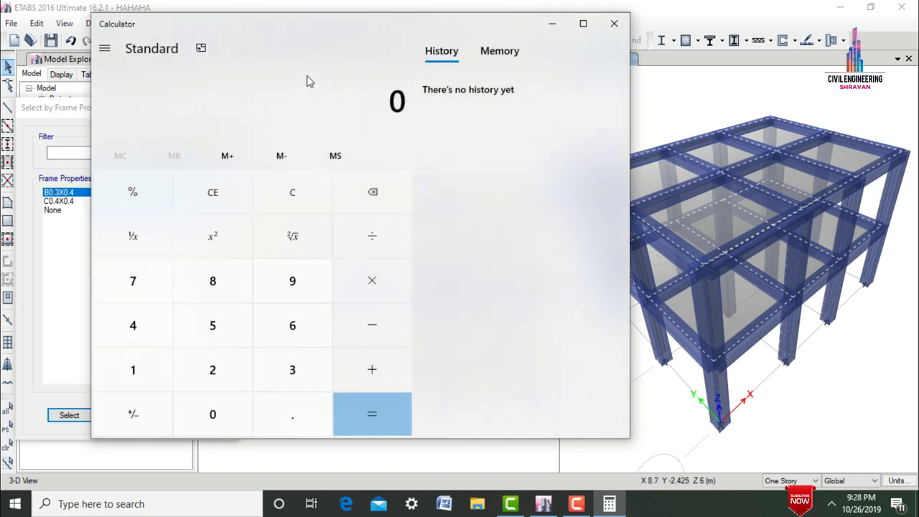
text(0.3)
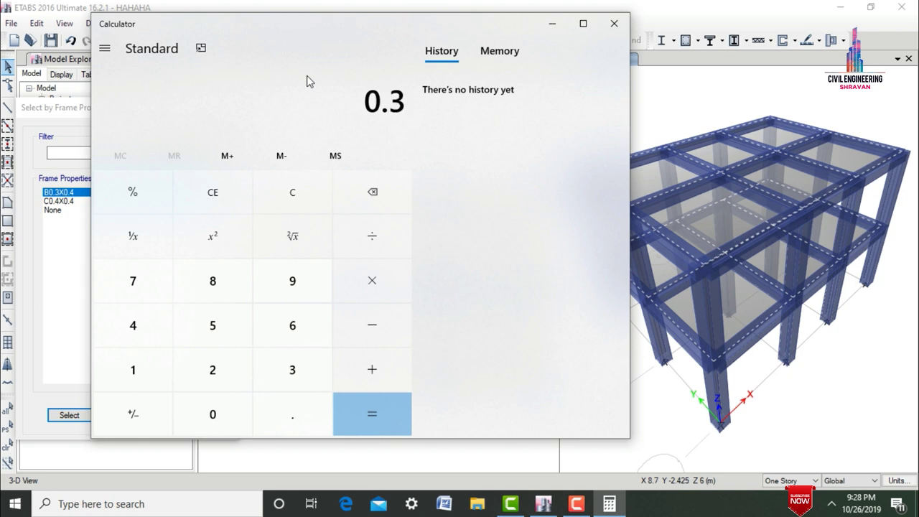
text(*0.4)
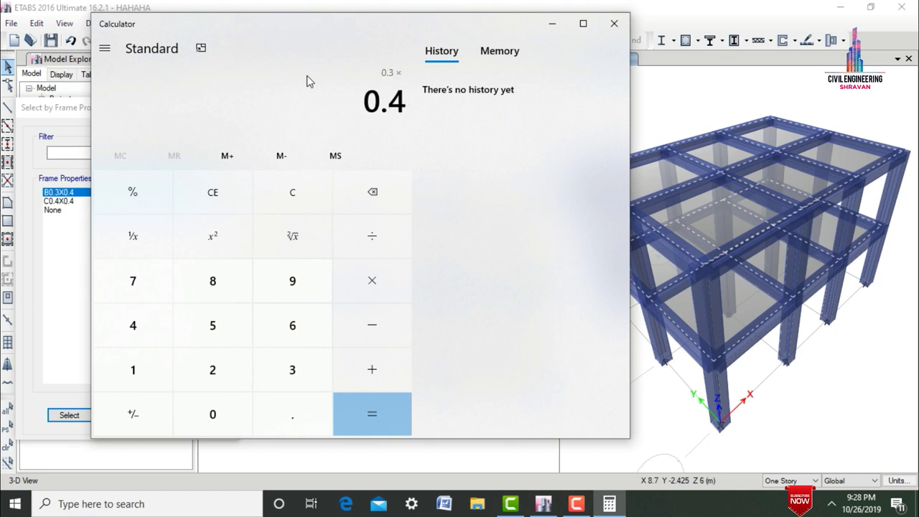
text(*)
text(2)
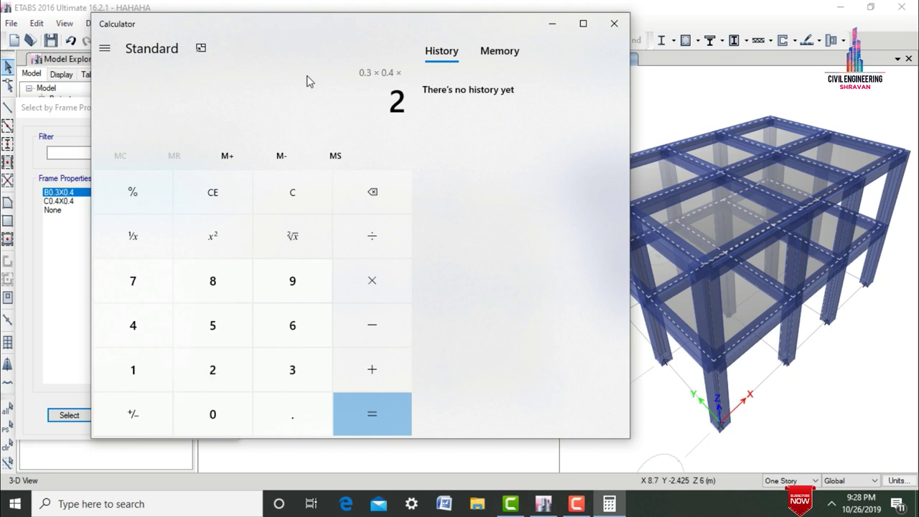
text(5)
key(Return)
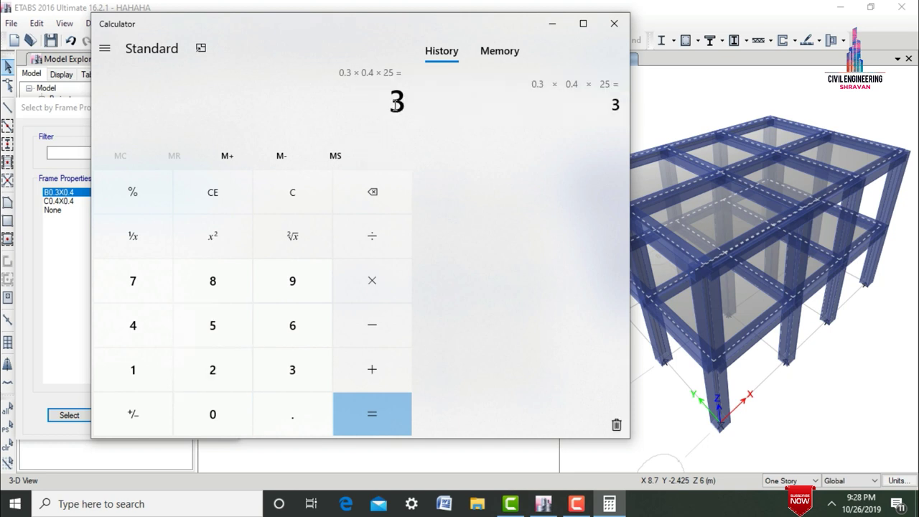
click(550, 24)
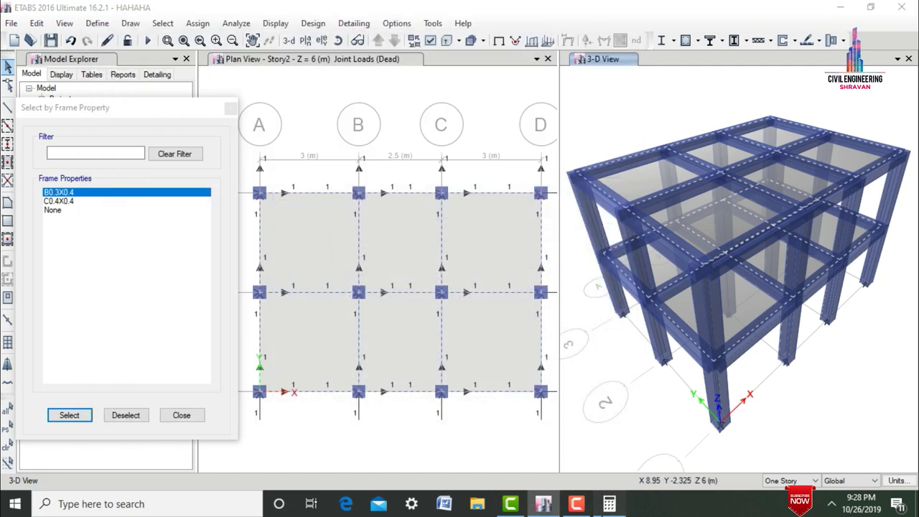
click(609, 503)
click(550, 24)
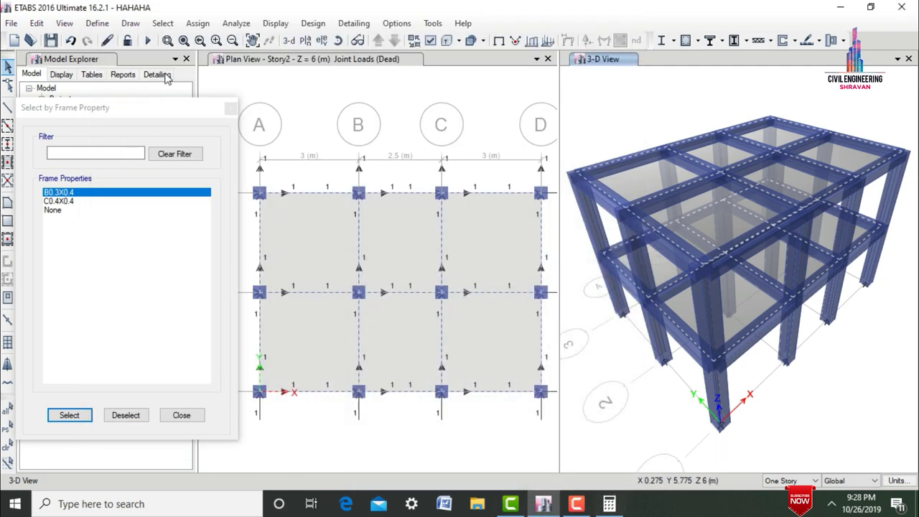
Assign a uniform distributed Dead load of 3 kN/m in the gravity direction to the selected beams, adding to existing loads
click(231, 108)
click(197, 24)
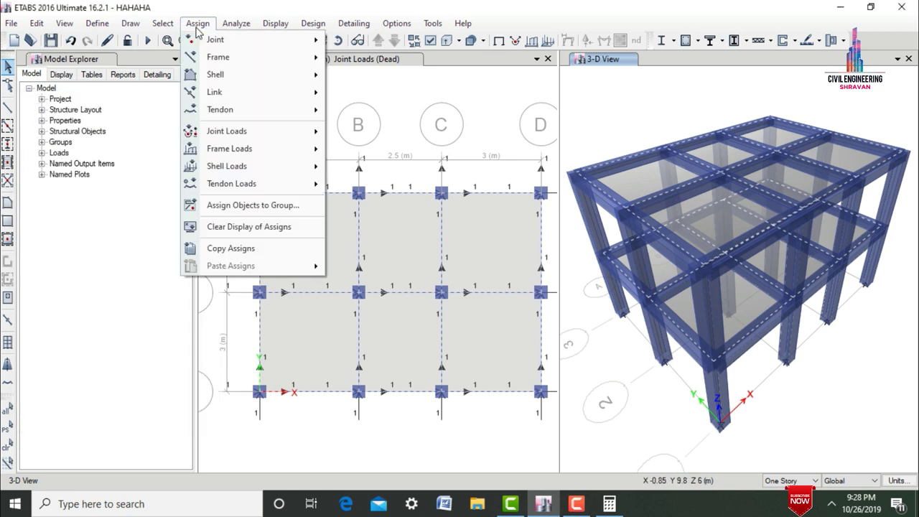
mouse_move(255, 148)
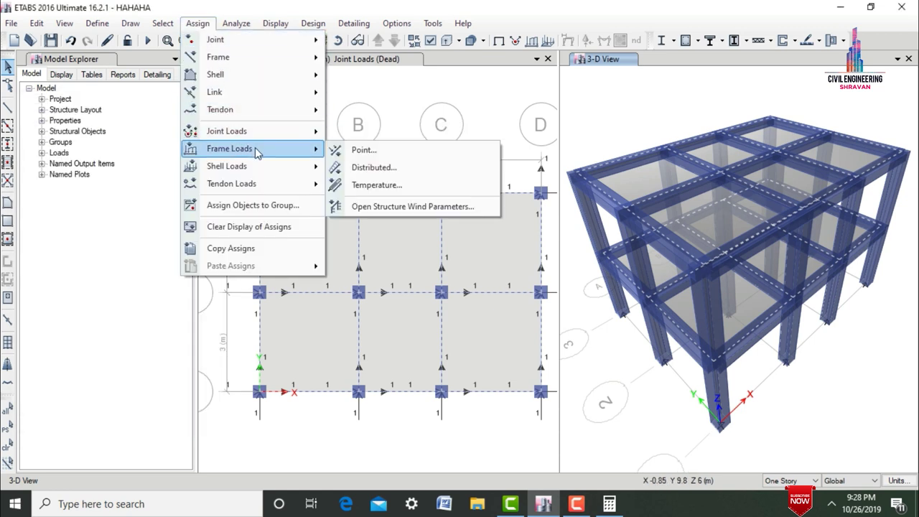
click(376, 168)
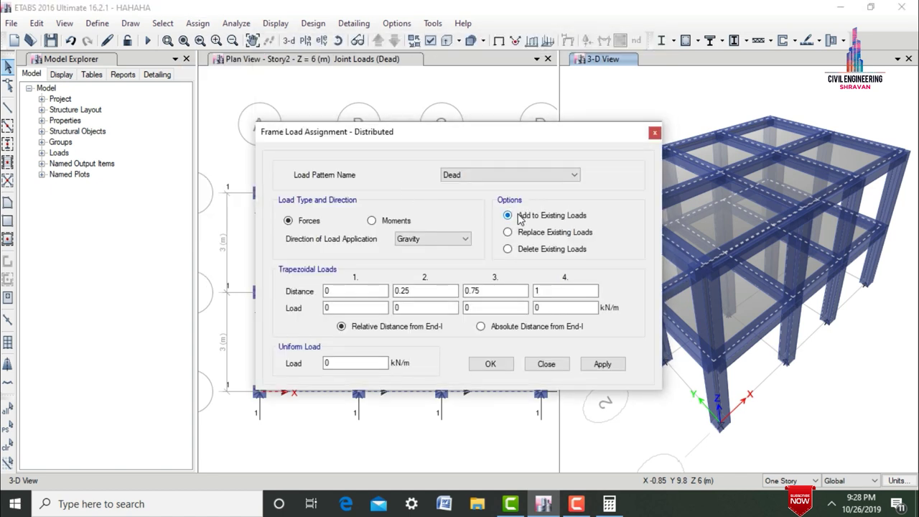
double_click(332, 363)
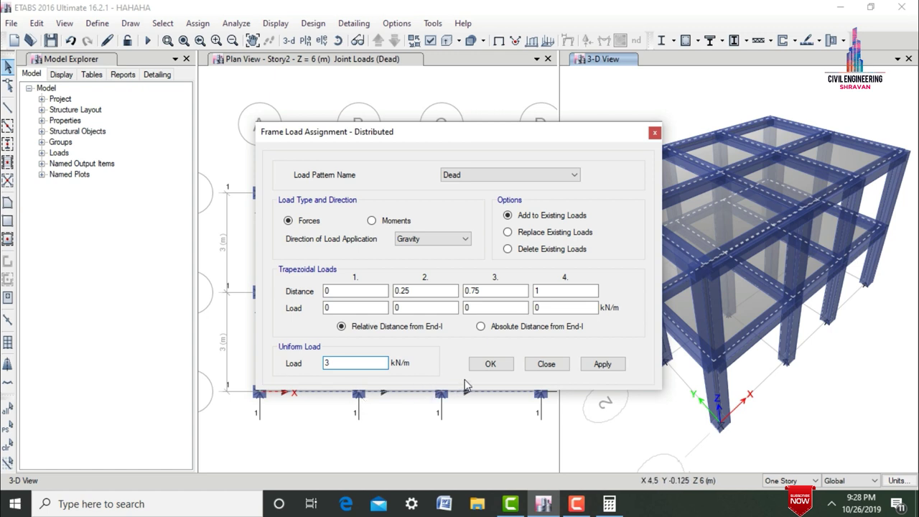
click(588, 368)
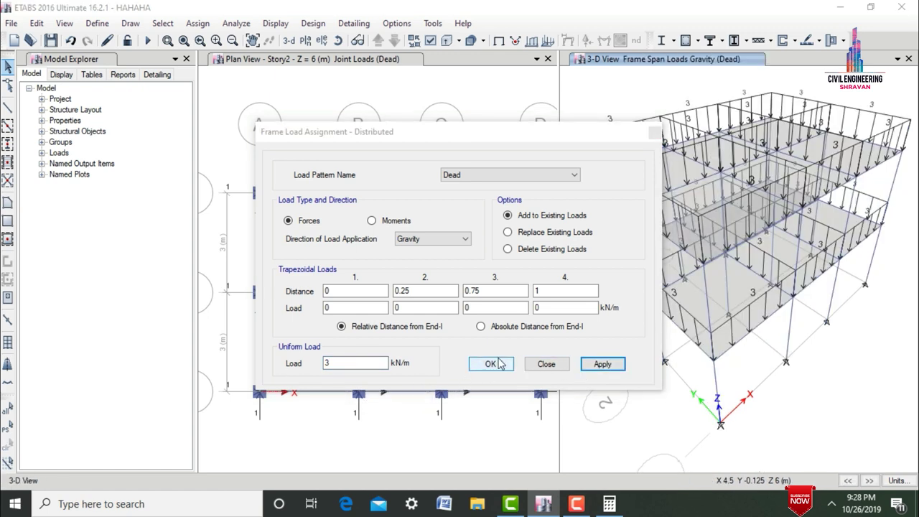
click(491, 364)
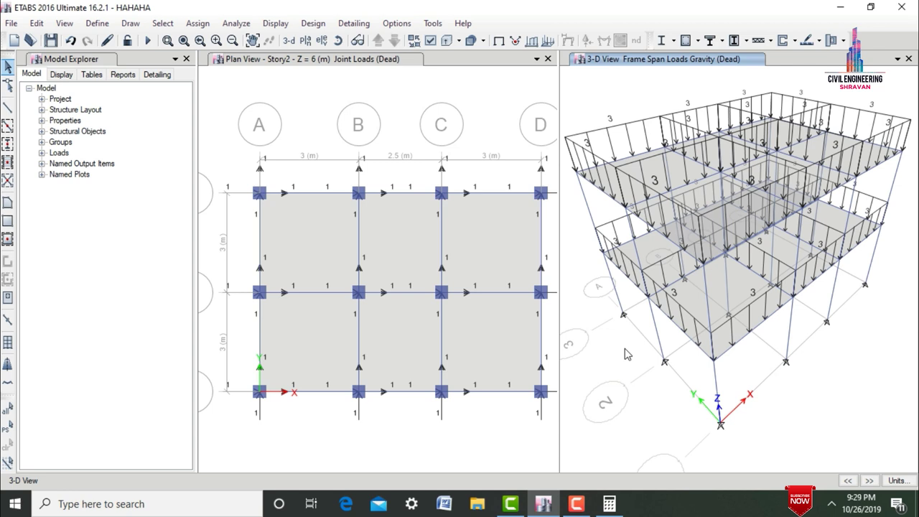
Select all frames with the C0.4X0.4 section property
click(161, 23)
mouse_move(181, 40)
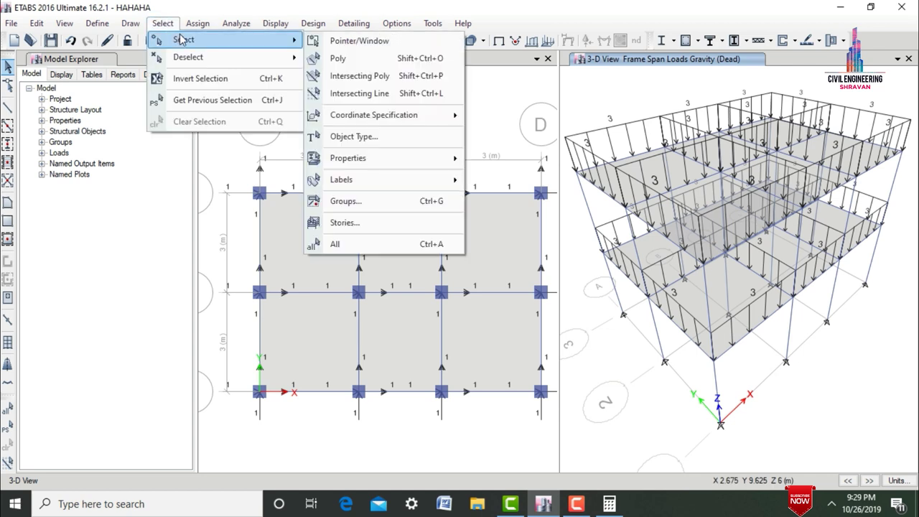
mouse_move(349, 158)
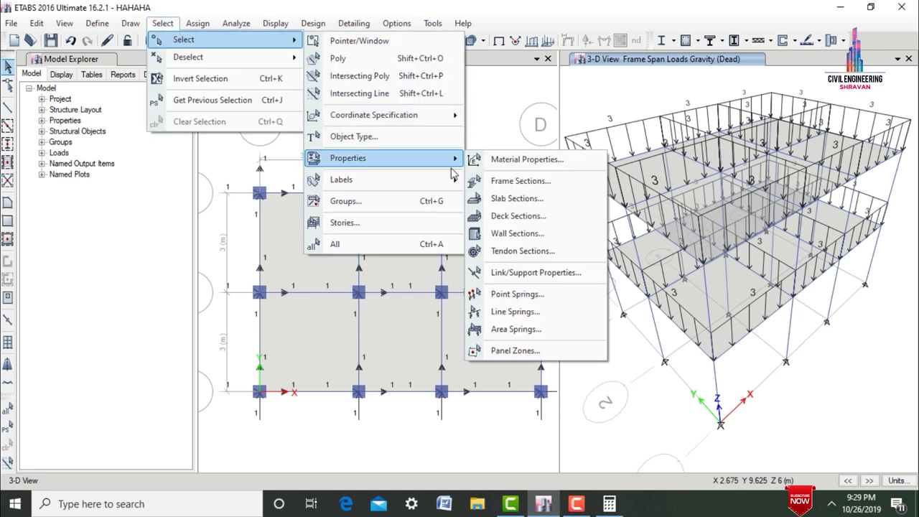
click(493, 186)
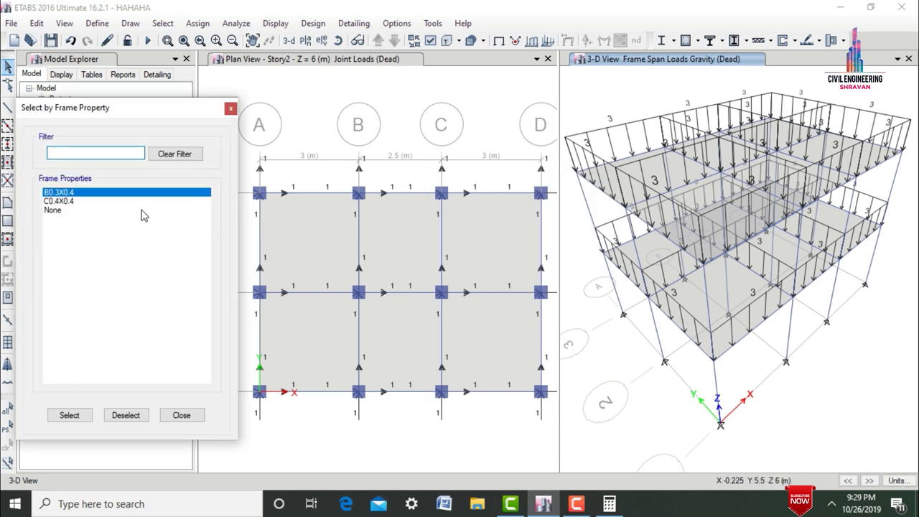
click(117, 210)
click(81, 202)
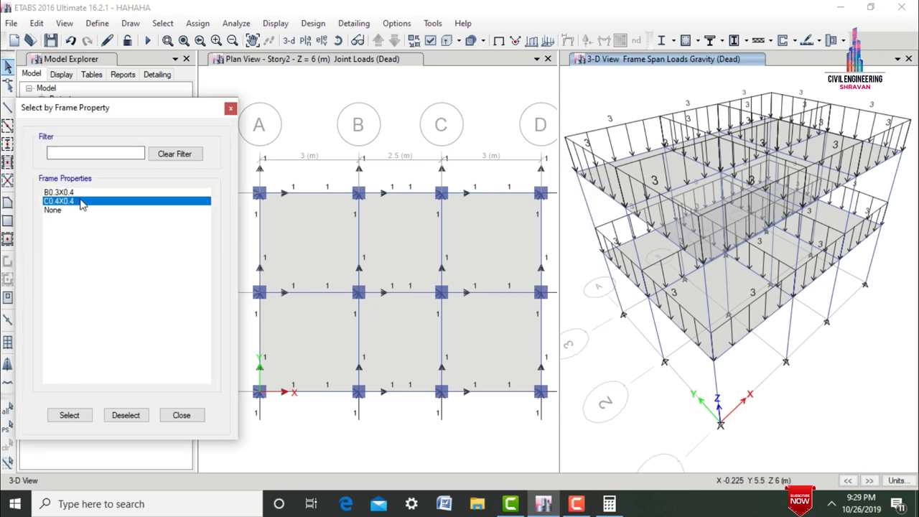
click(75, 416)
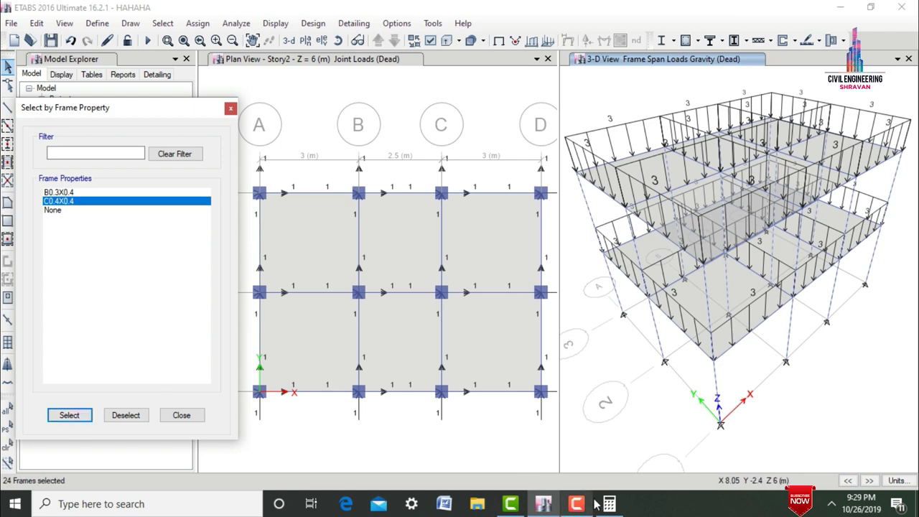